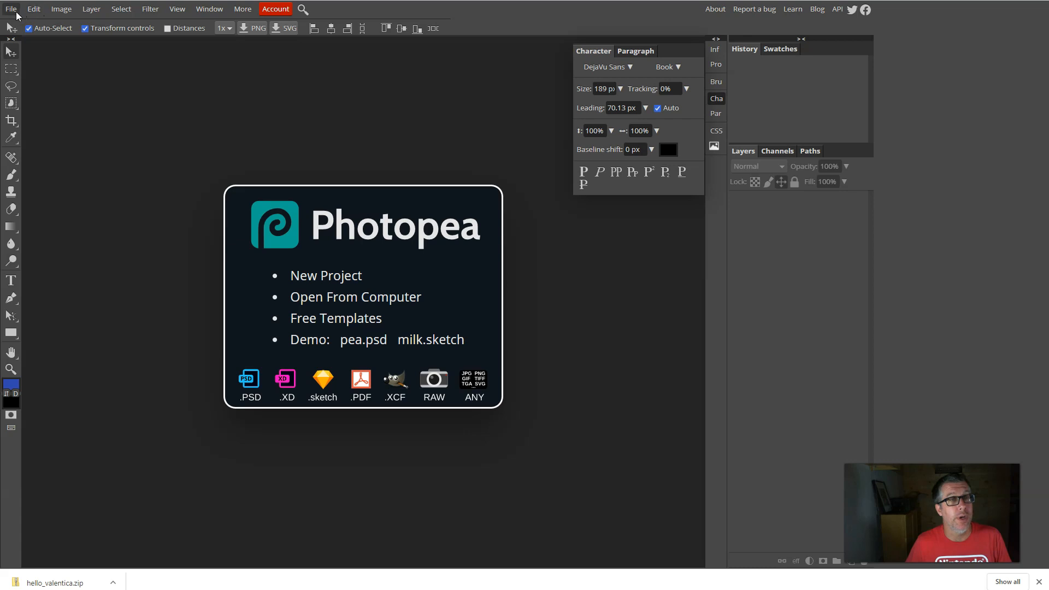
# Create a new blank project of 1920 × 1080 px at 72 DPI with a white background.
pyautogui.click(11, 9)
pyautogui.click(25, 25)
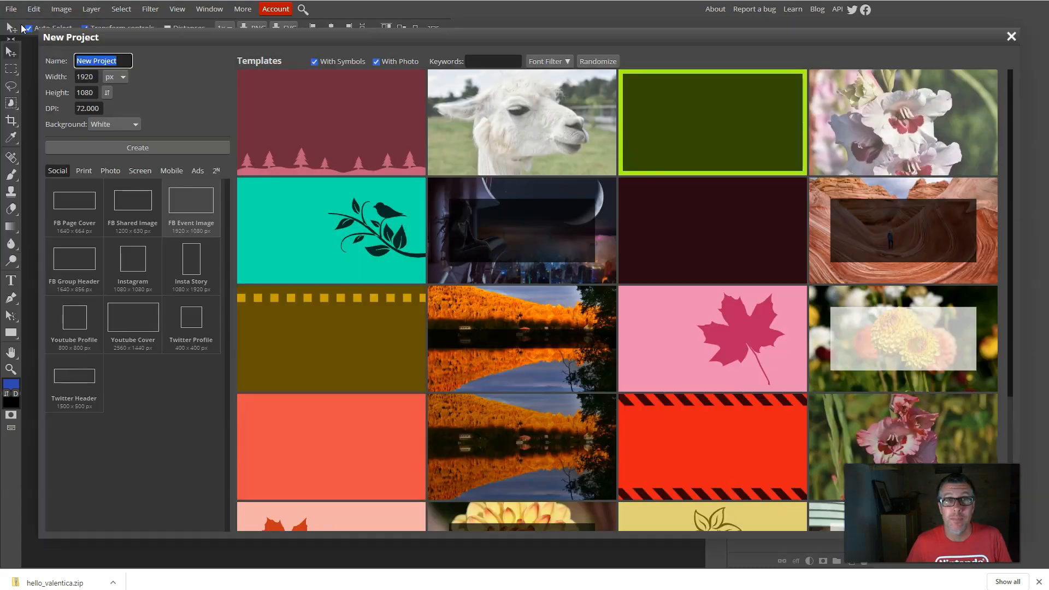
pyautogui.click(159, 149)
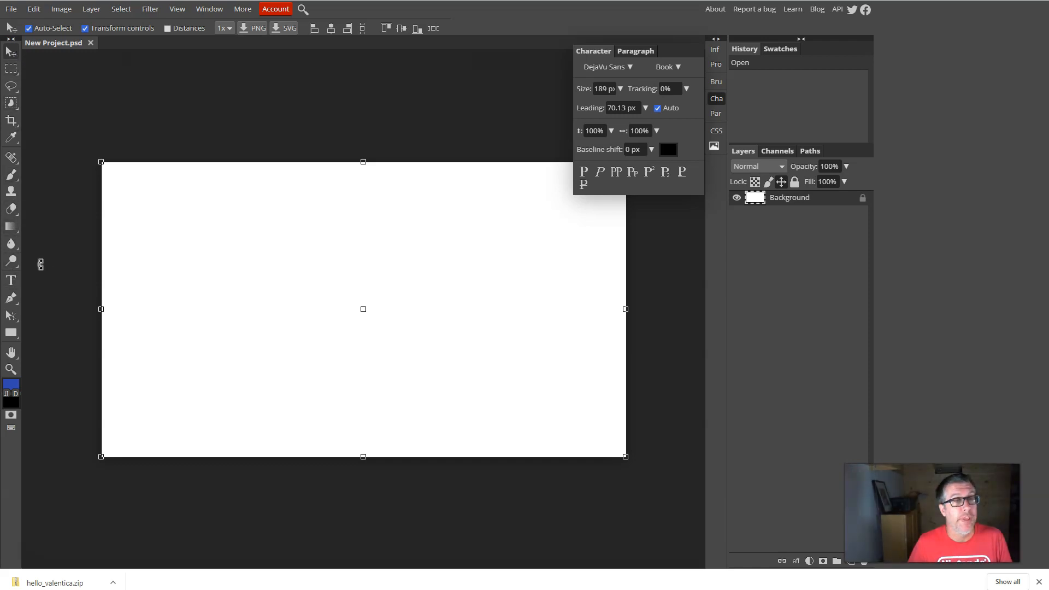
# Activate the Type tool and set its font to Emilys Candy in the Regular style.
pyautogui.click(11, 281)
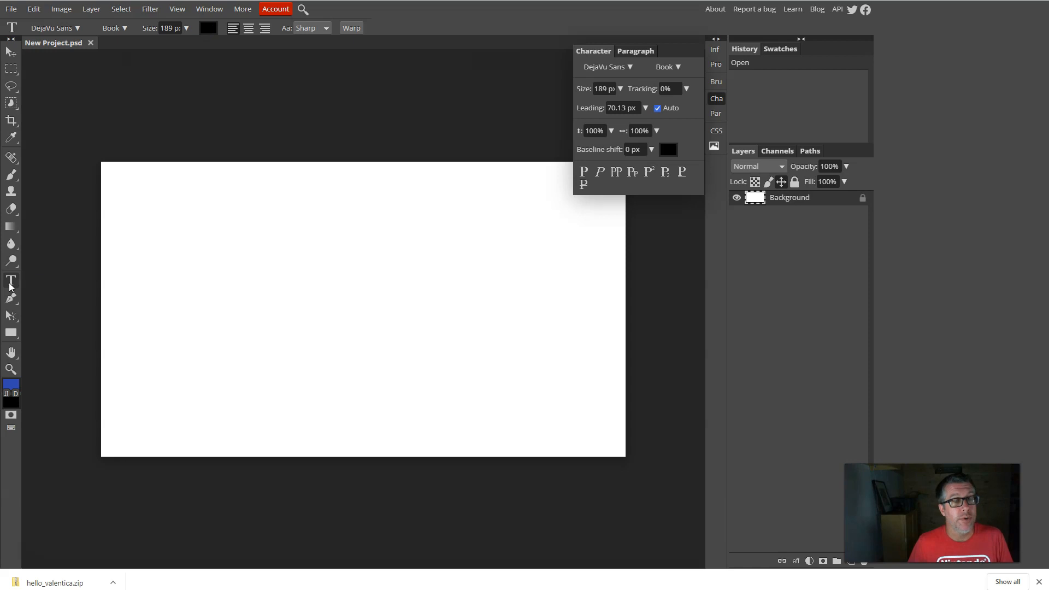
pyautogui.click(74, 28)
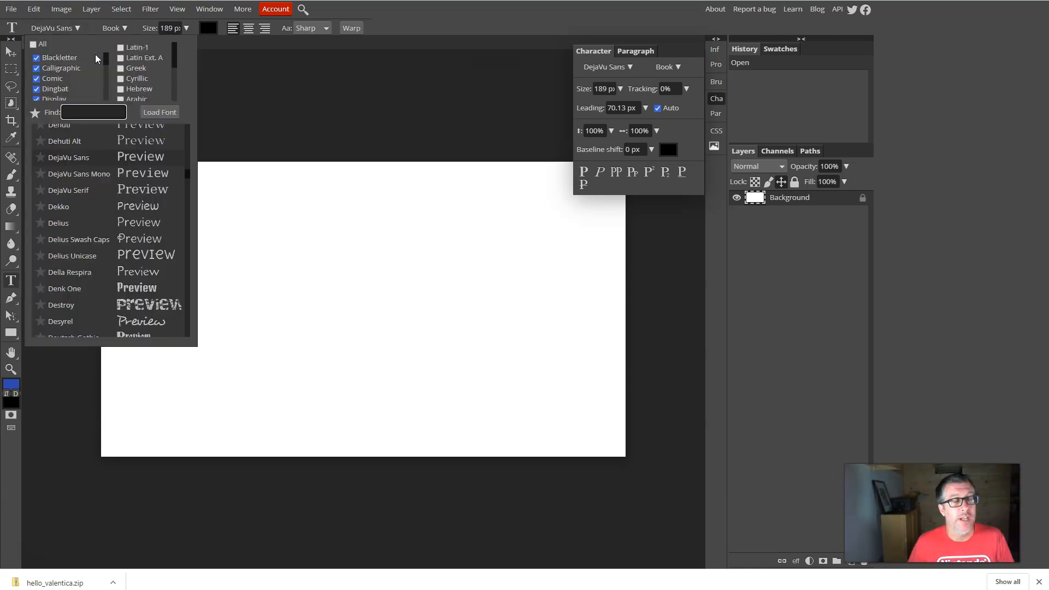
pyautogui.scroll(-10, 64, 250)
pyautogui.scroll(-5, 65, 249)
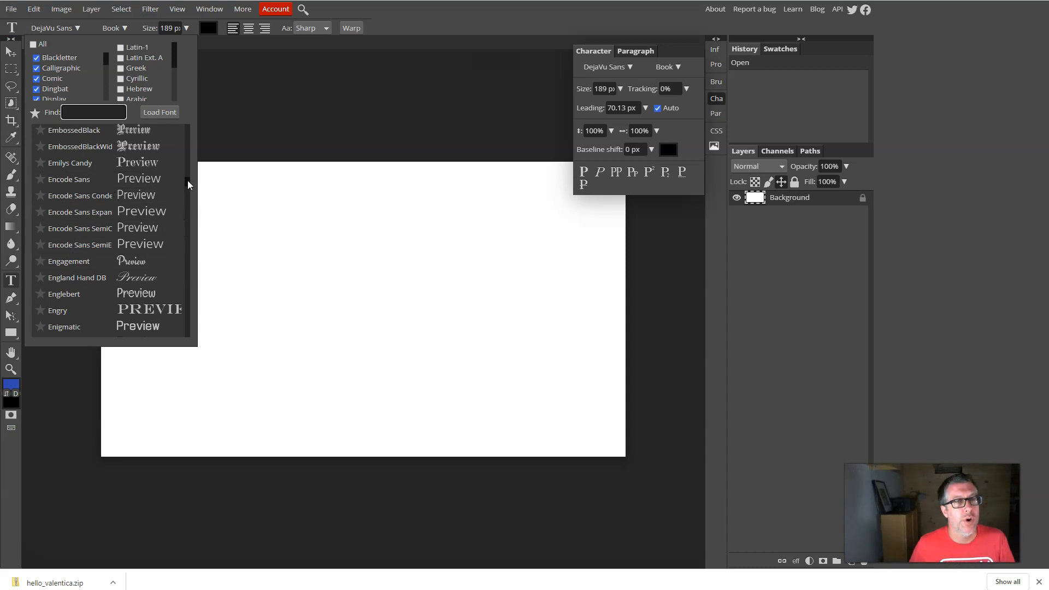
pyautogui.click(82, 164)
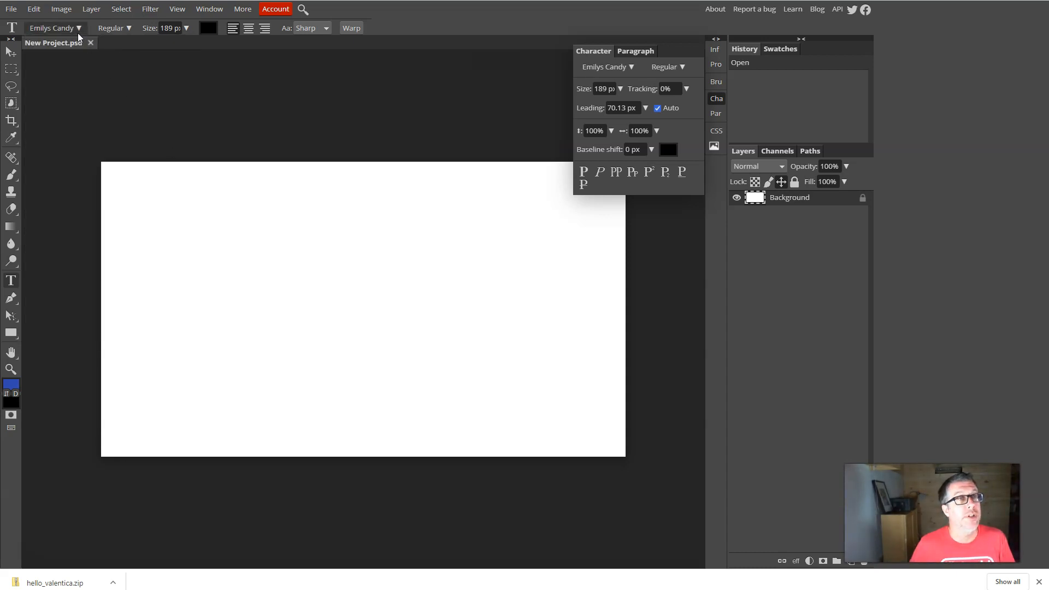
pyautogui.click(121, 29)
pyautogui.click(122, 28)
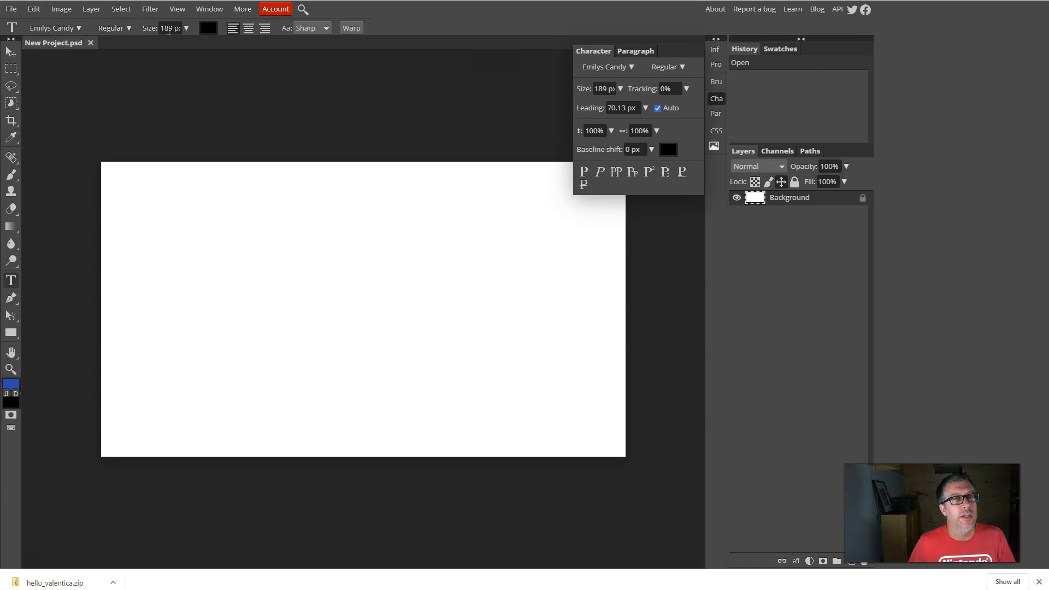
# Add a text layer reading "TEXT" near the upper-left part of the canvas.
pyautogui.click(177, 224)
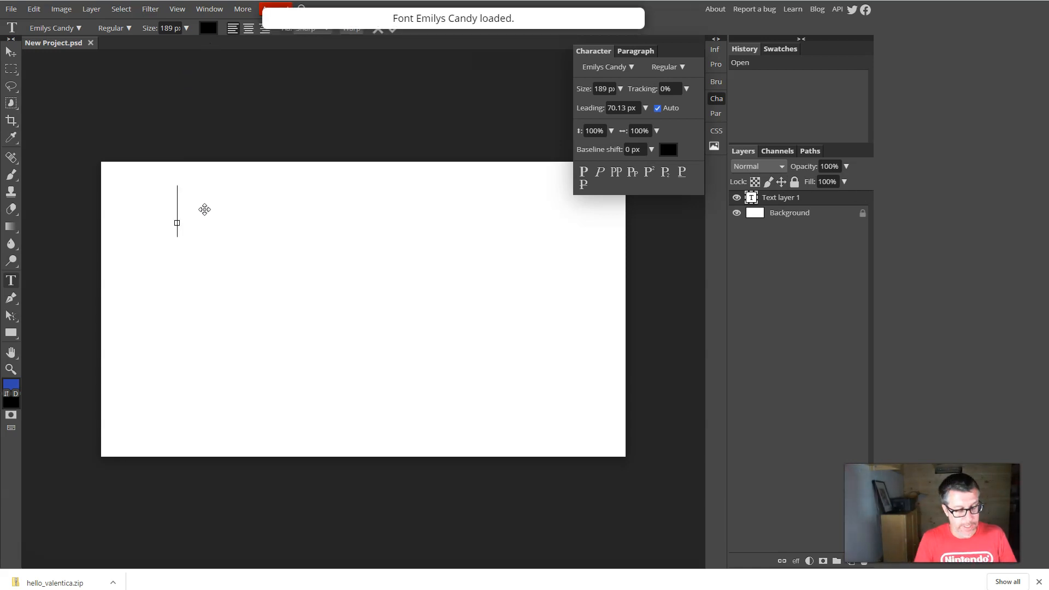
pyautogui.write('FONT')
pyautogui.press('BackSpace')
pyautogui.press('BackSpace')
pyautogui.press('BackSpace')
pyautogui.press('BackSpace')
pyautogui.write('TE')
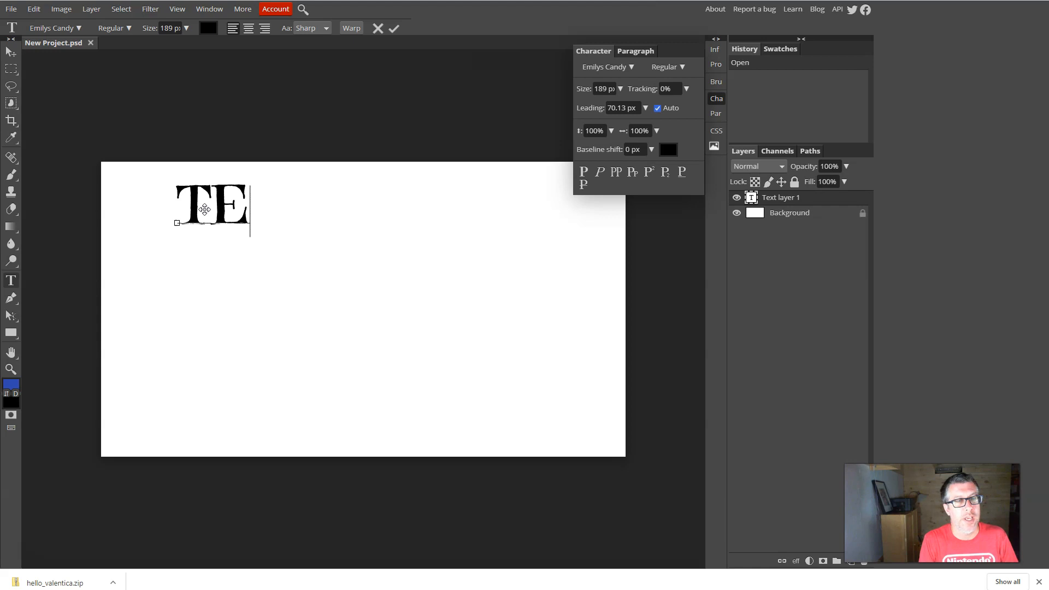
pyautogui.write('XT')
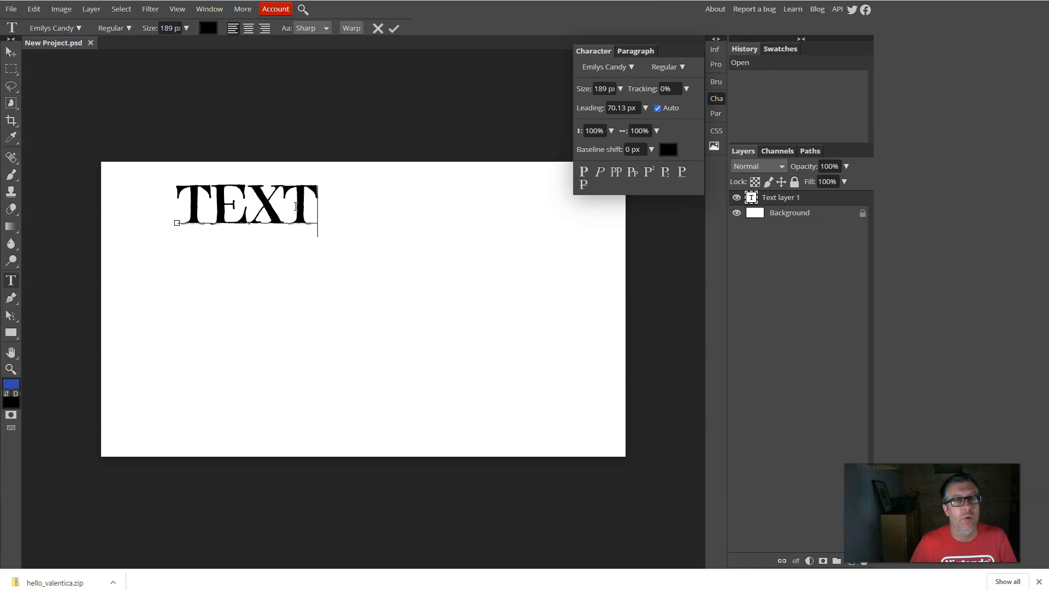
# Recolour the whole word "TEXT" to red f11111 and commit the text layer.
pyautogui.moveTo(295, 206); pyautogui.dragTo(176, 208)
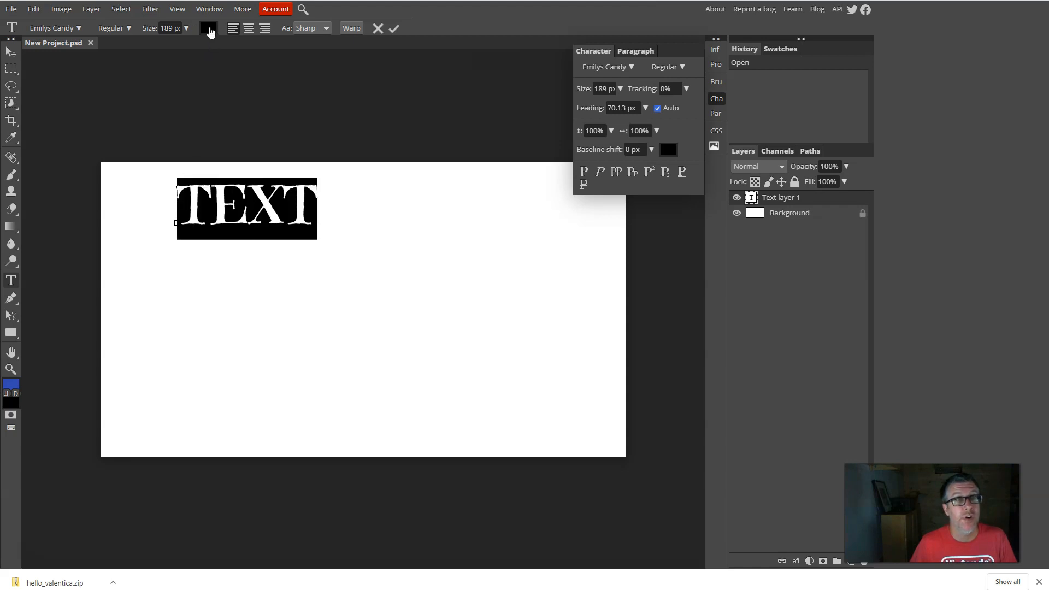
pyautogui.click(209, 28)
pyautogui.click(218, 116)
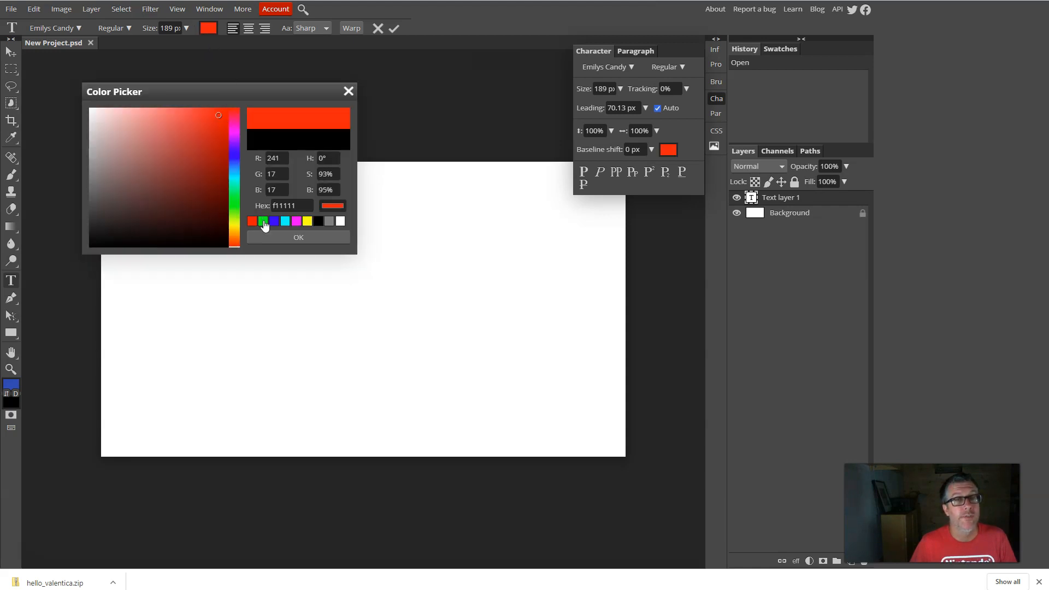
pyautogui.click(267, 237)
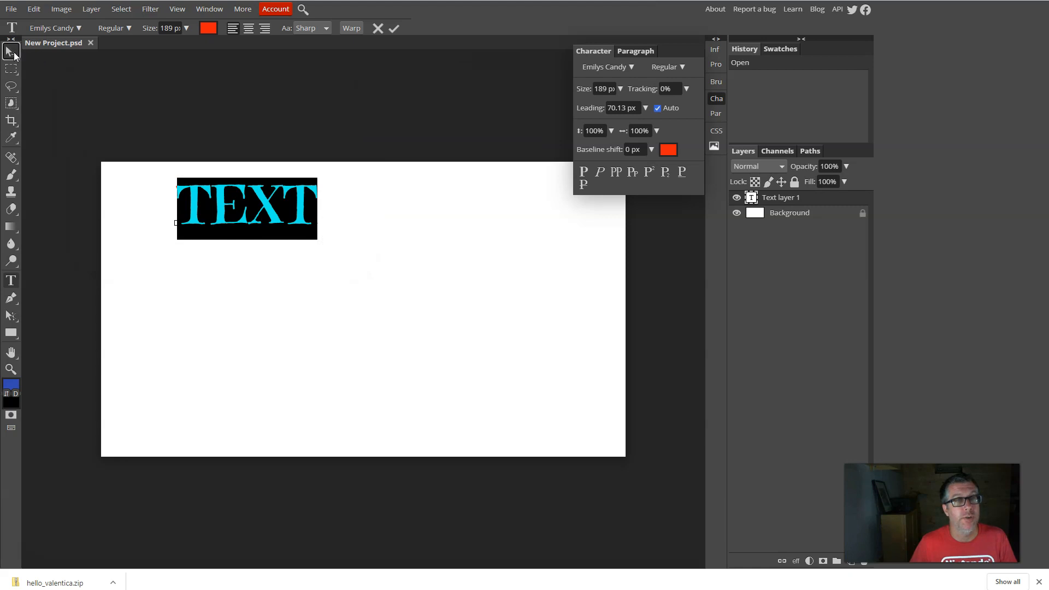
pyautogui.click(11, 51)
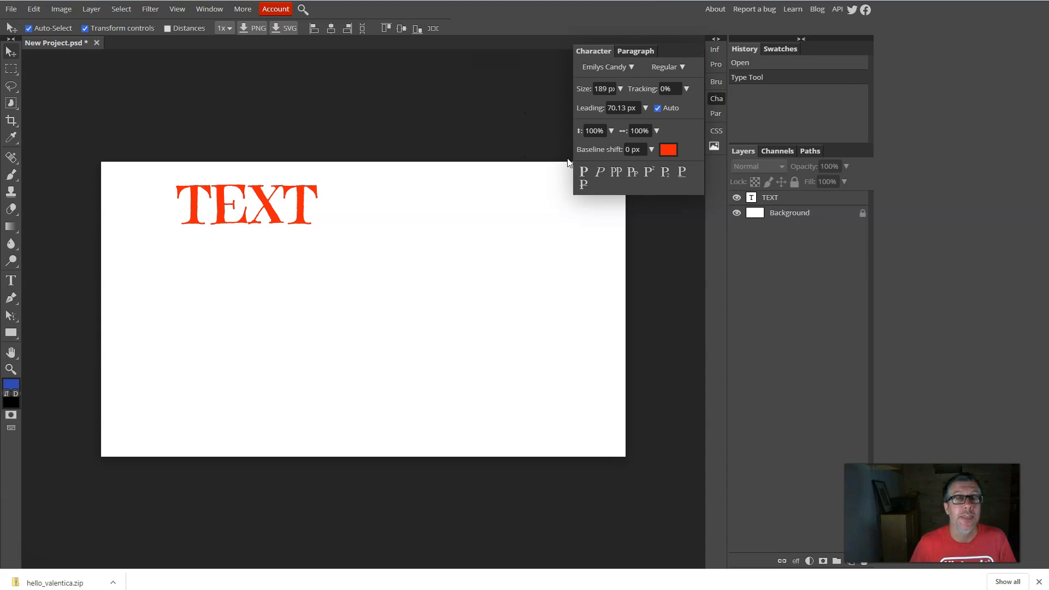
pyautogui.click(717, 98)
pyautogui.click(717, 98)
pyautogui.click(717, 99)
pyautogui.click(716, 98)
pyautogui.click(717, 99)
pyautogui.click(716, 98)
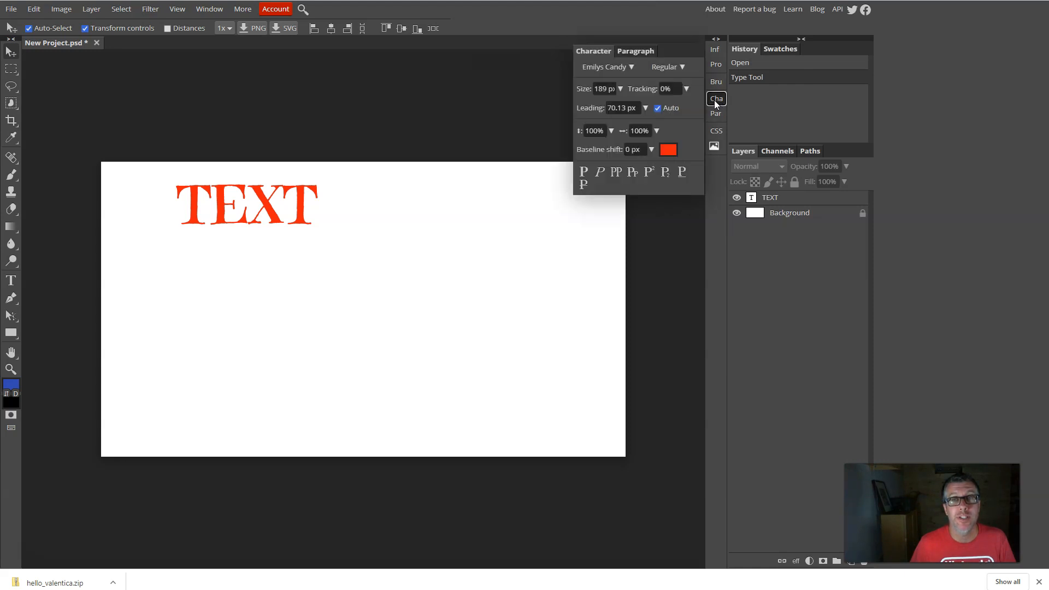
pyautogui.click(208, 9)
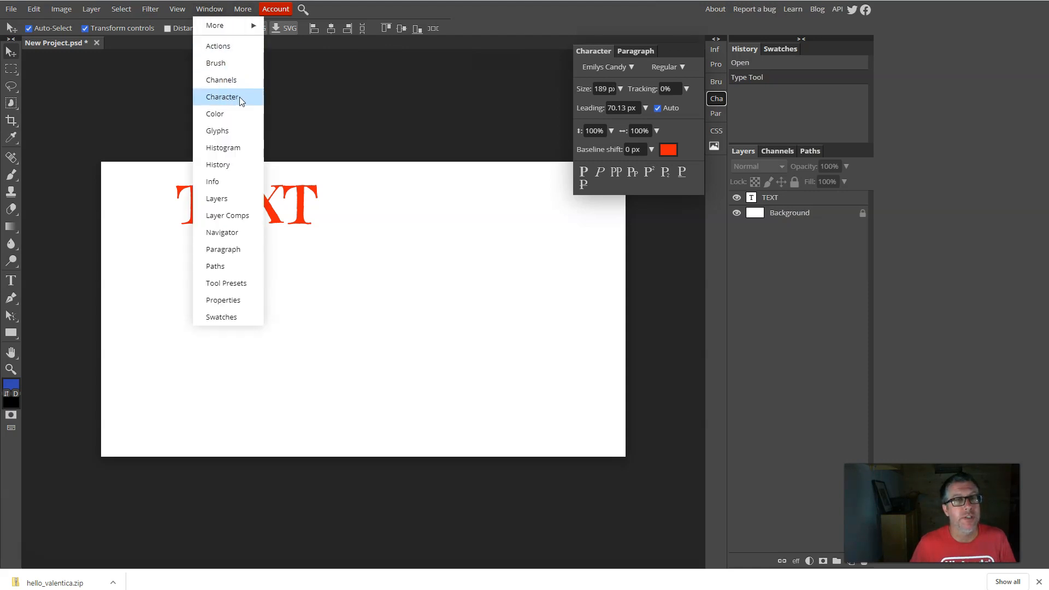
pyautogui.click(17, 55)
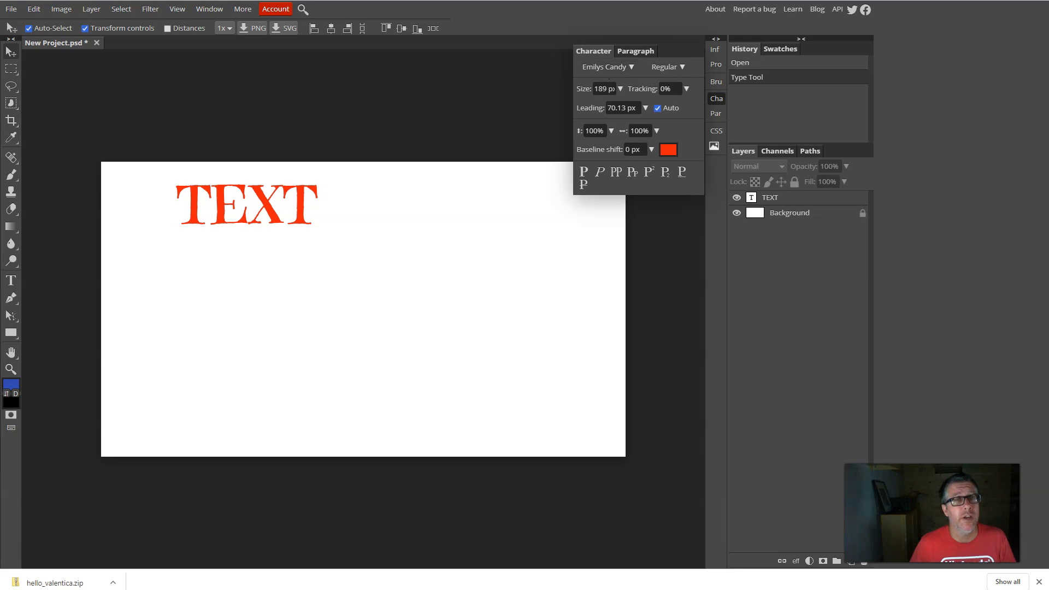
# Reselect the word "TEXT" for editing and change its font to DejaVu Serif.
pyautogui.click(11, 280)
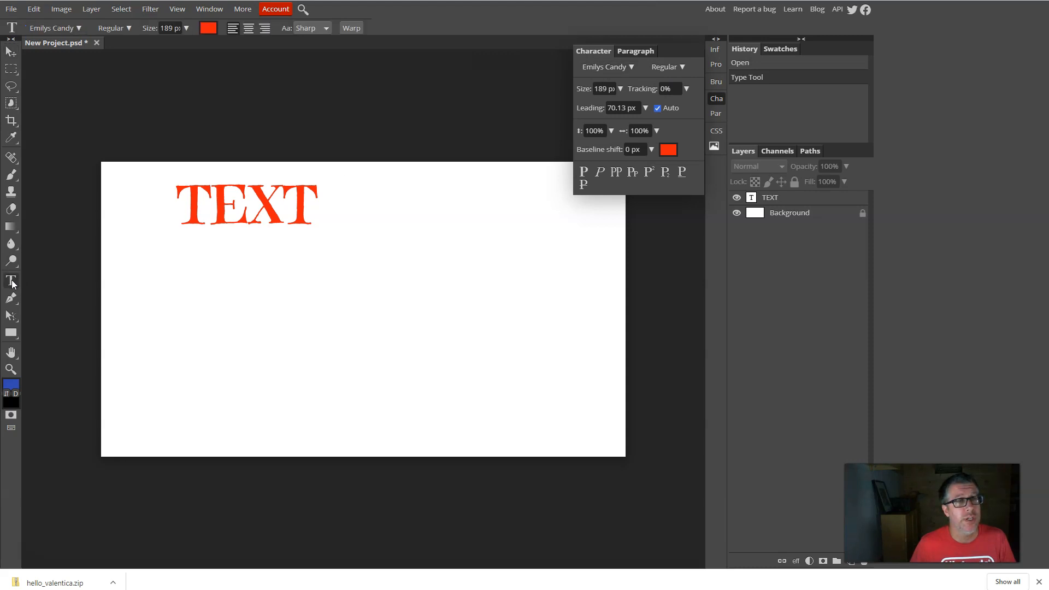
pyautogui.click(677, 67)
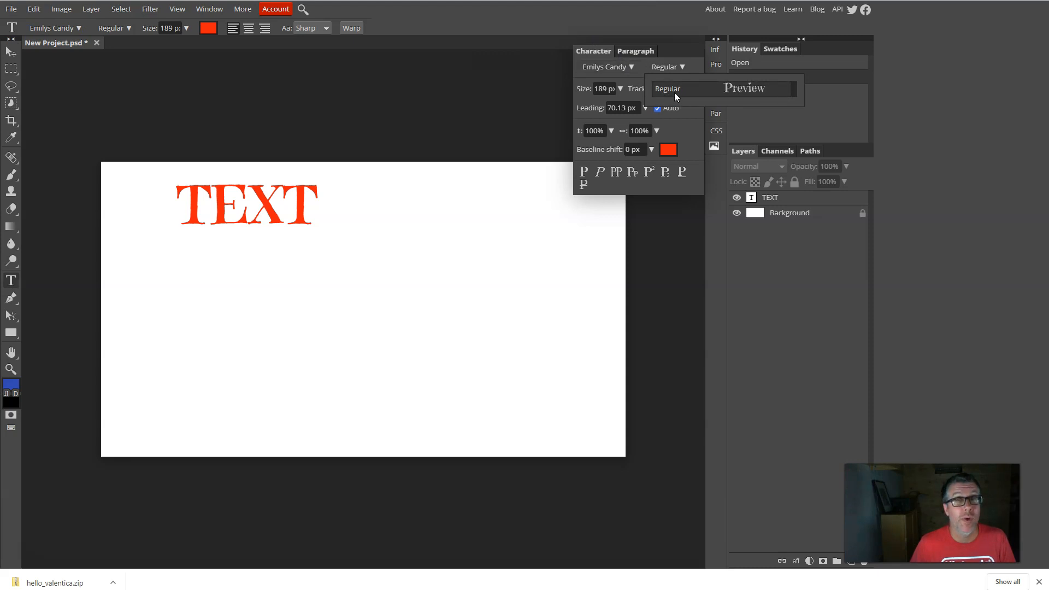
pyautogui.click(15, 283)
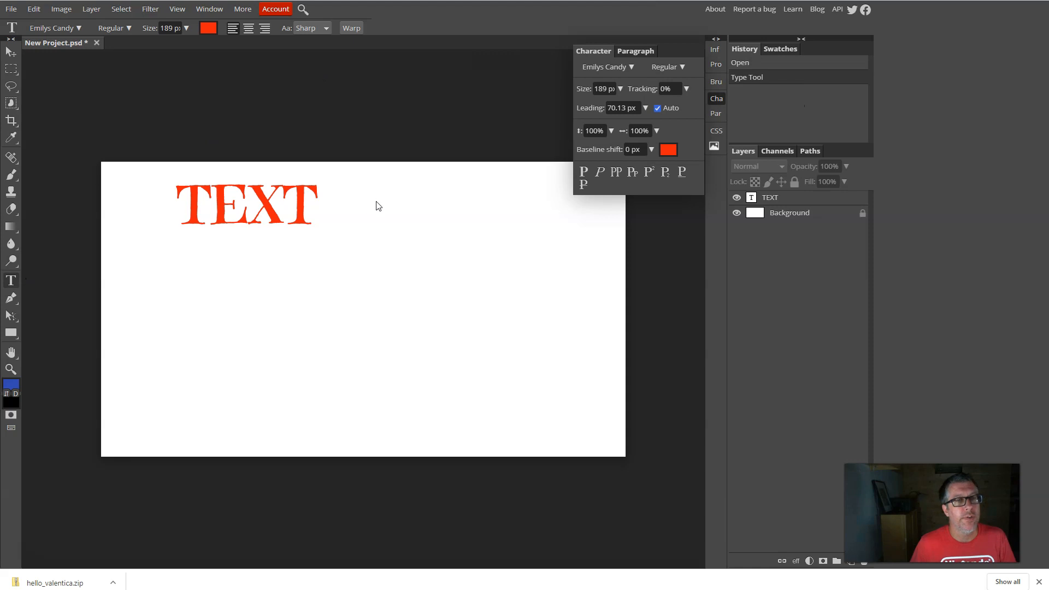
pyautogui.moveTo(317, 200); pyautogui.dragTo(162, 197)
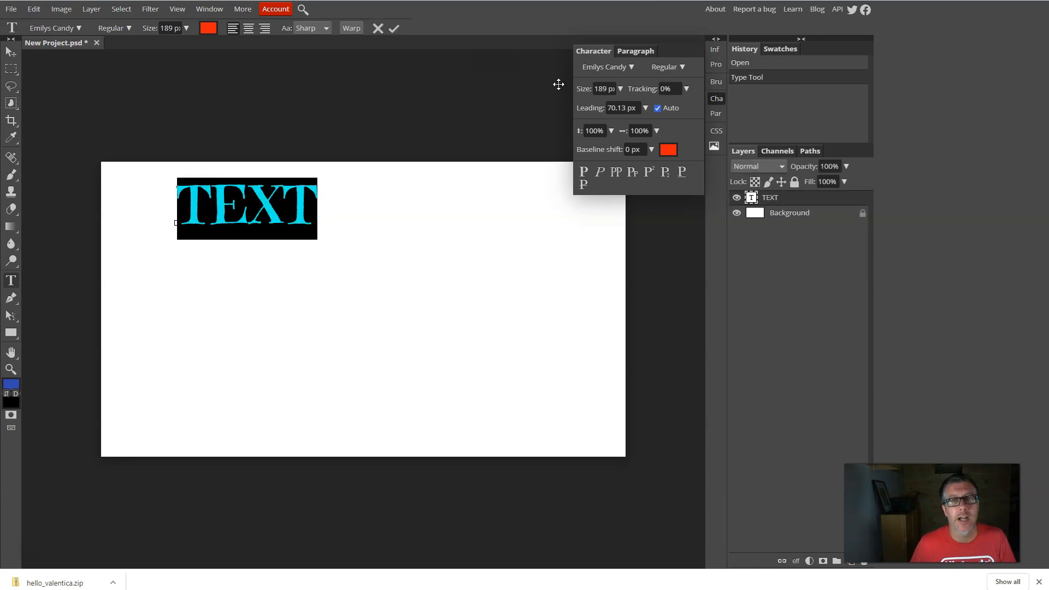
pyautogui.click(624, 69)
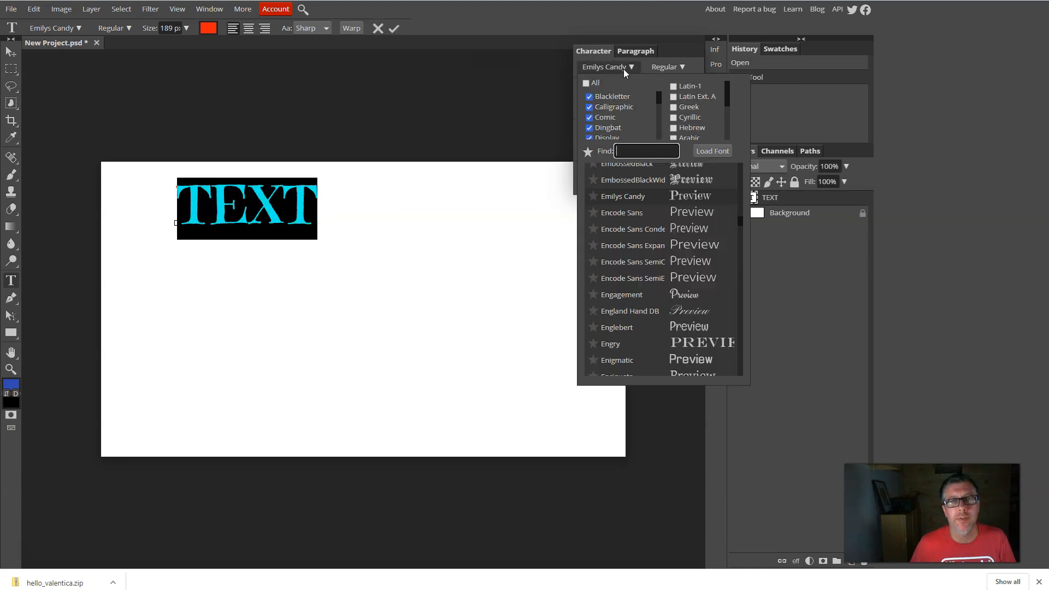
pyautogui.scroll(5, 628, 213)
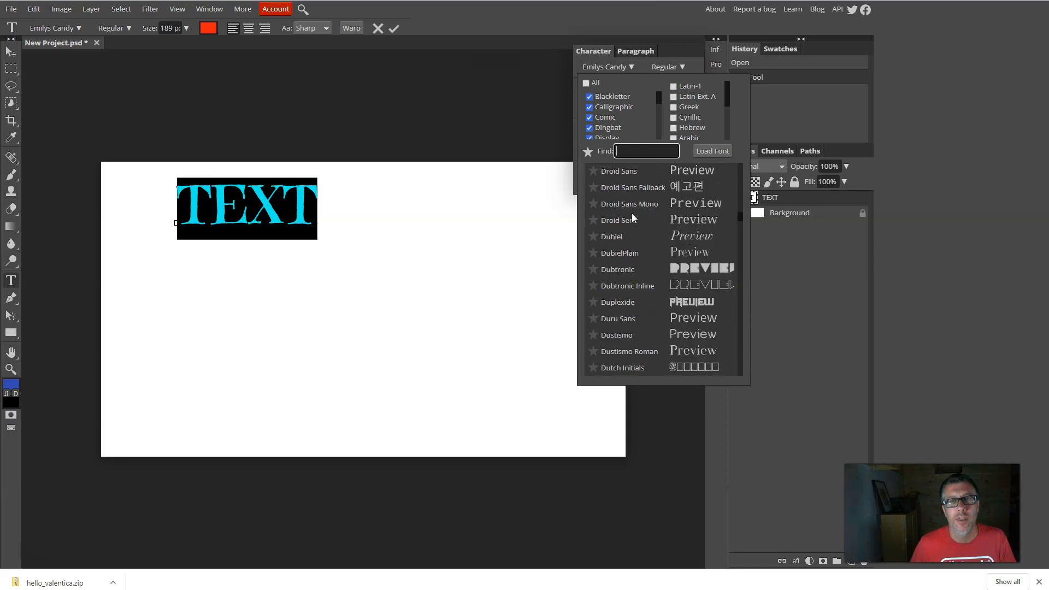
pyautogui.scroll(5, 631, 217)
pyautogui.scroll(2, 630, 222)
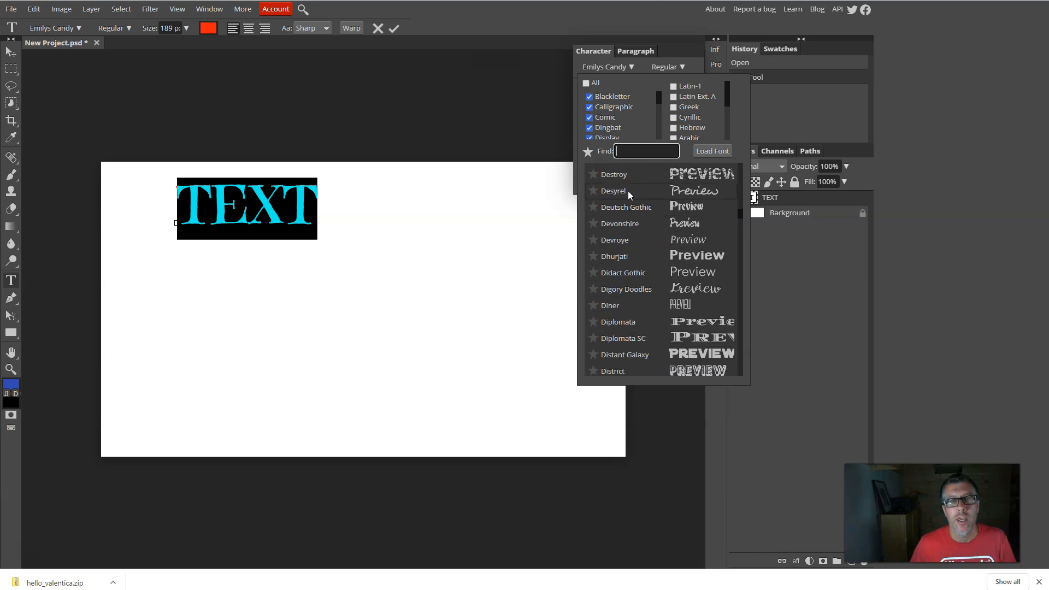
pyautogui.scroll(3, 628, 191)
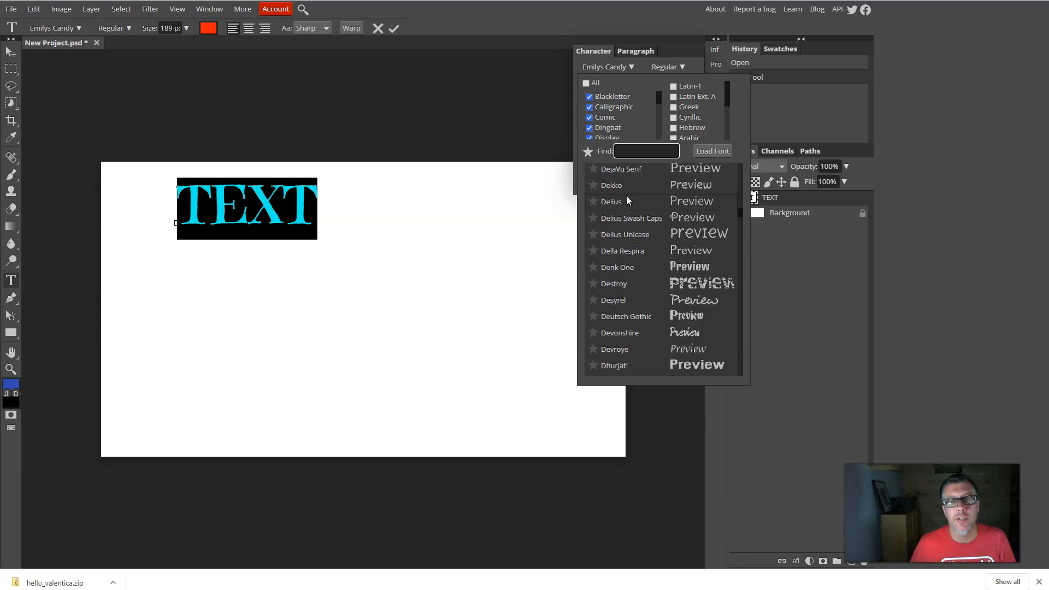
pyautogui.click(628, 170)
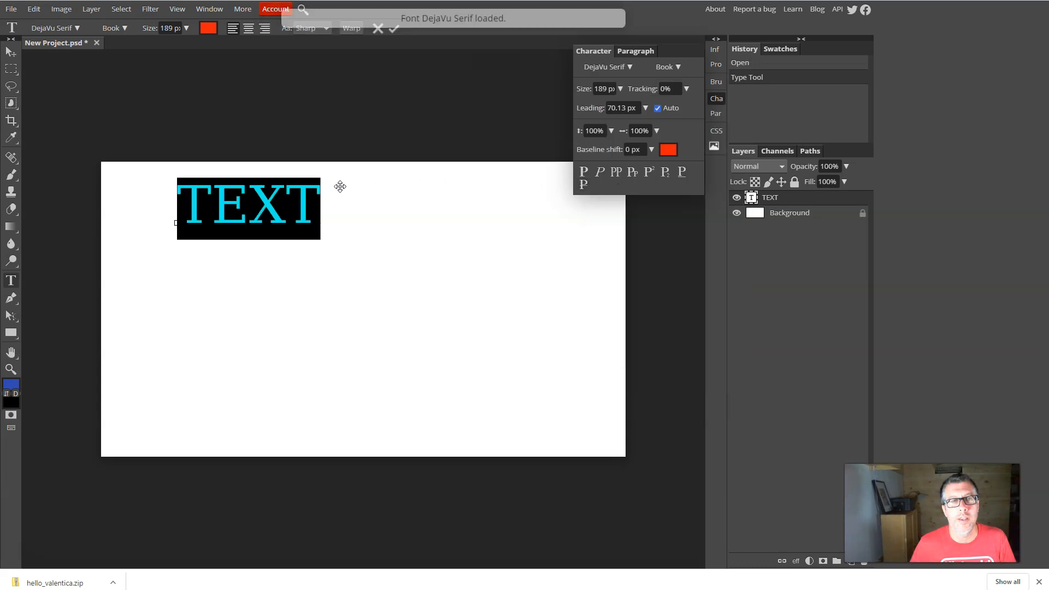
# Try the Book and Bold styles of DejaVu Serif on the selected text.
pyautogui.click(680, 68)
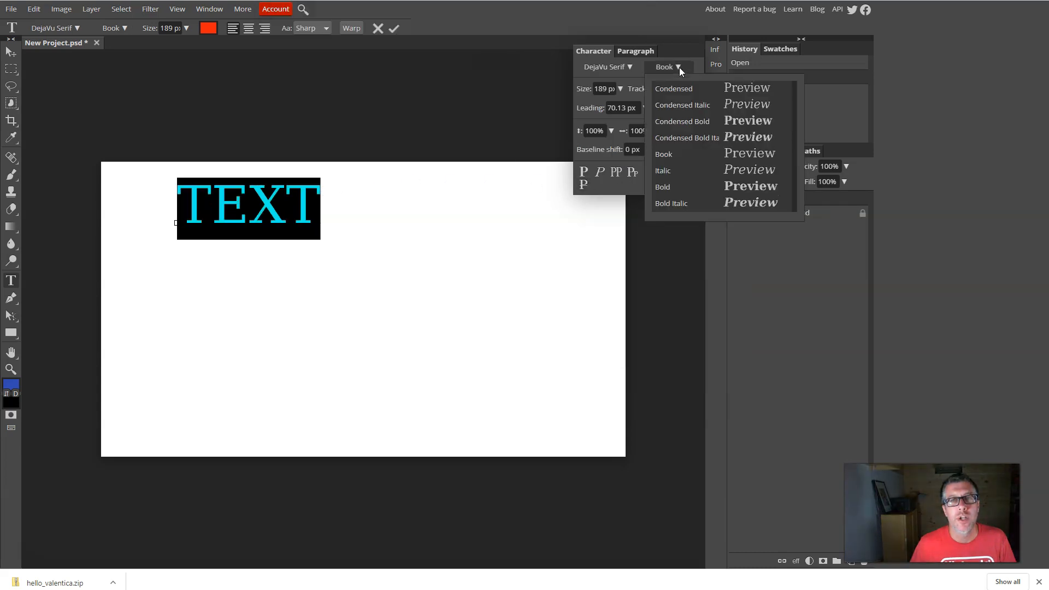
pyautogui.click(668, 154)
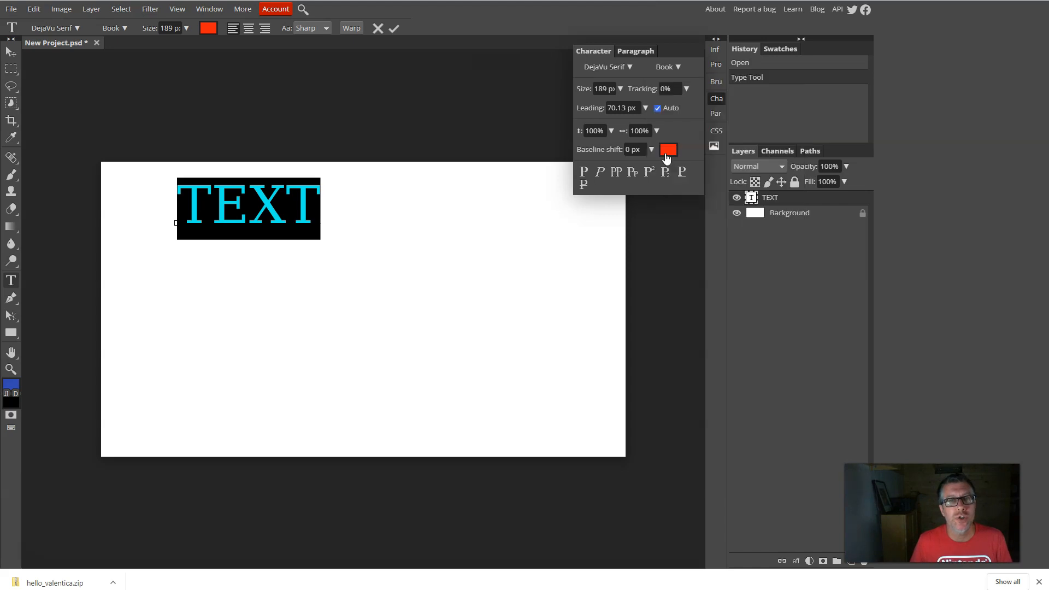
pyautogui.click(668, 66)
pyautogui.click(670, 187)
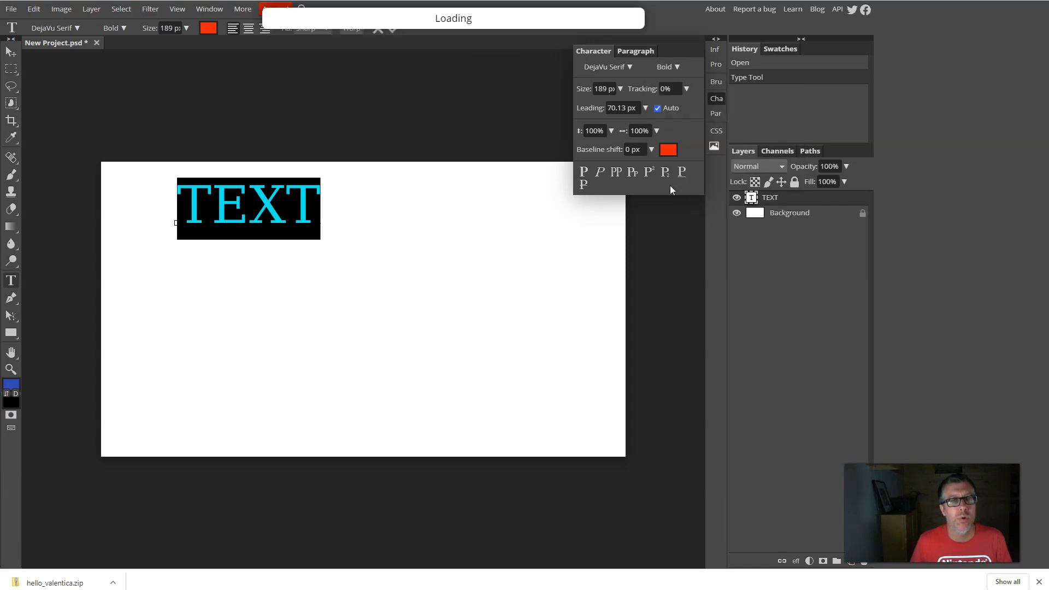
# Set the font style of the selected word "TEXT" to Condensed.
pyautogui.click(676, 68)
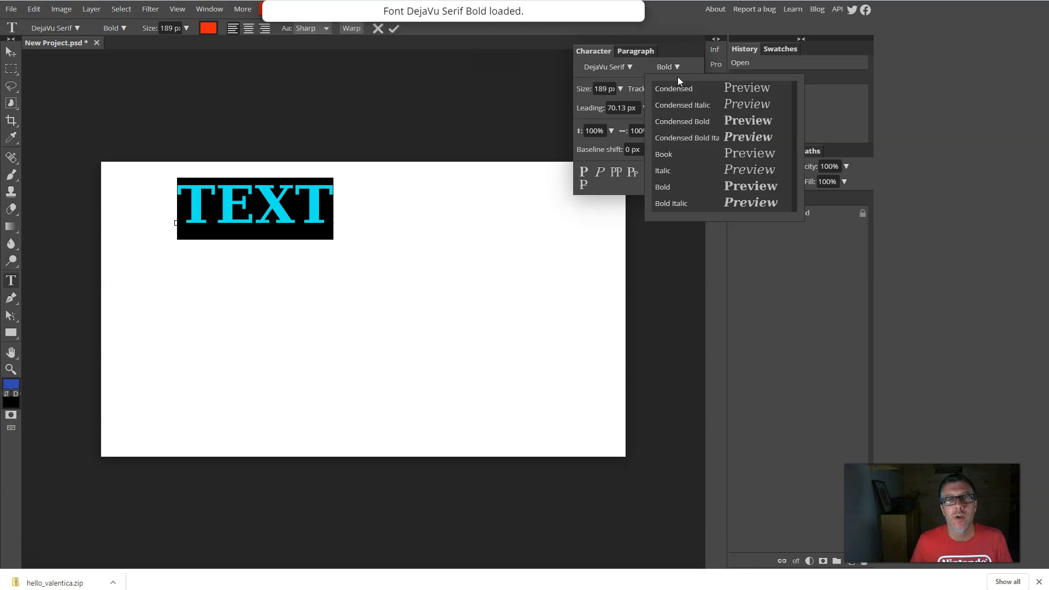
pyautogui.click(677, 89)
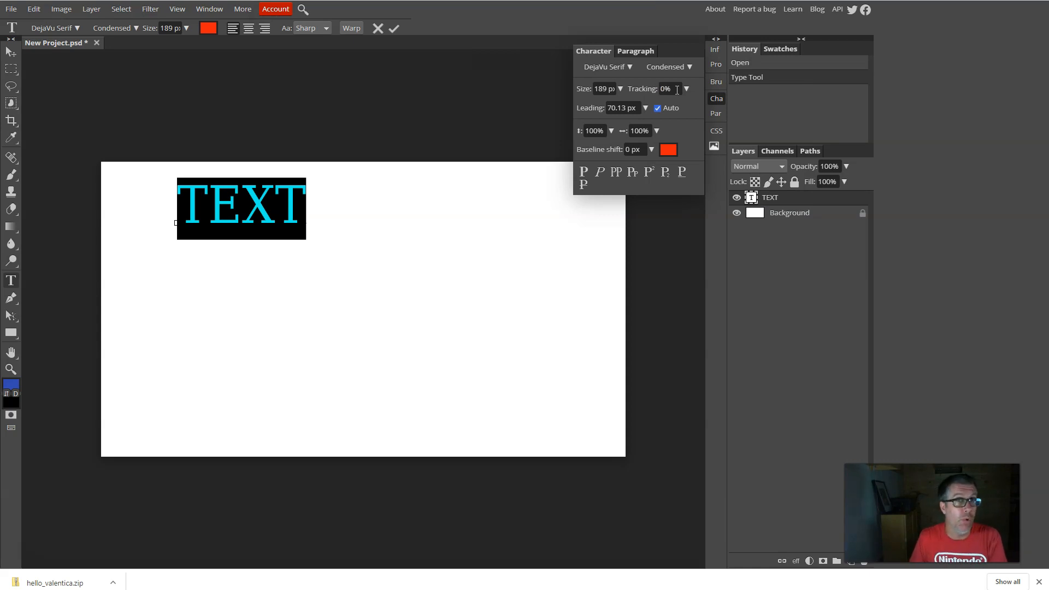
pyautogui.click(622, 67)
pyautogui.click(676, 69)
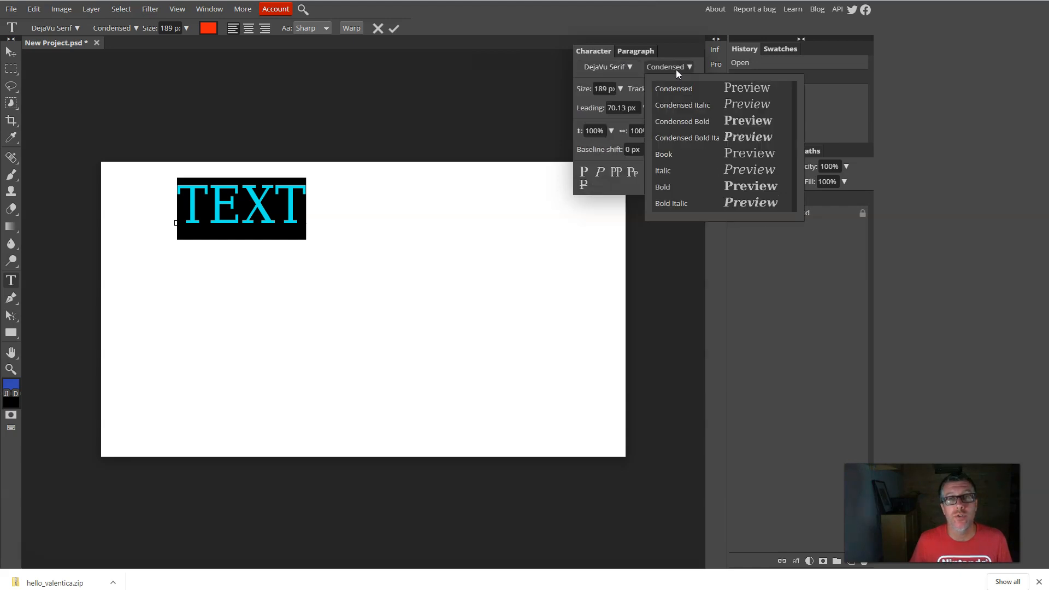
pyautogui.click(676, 70)
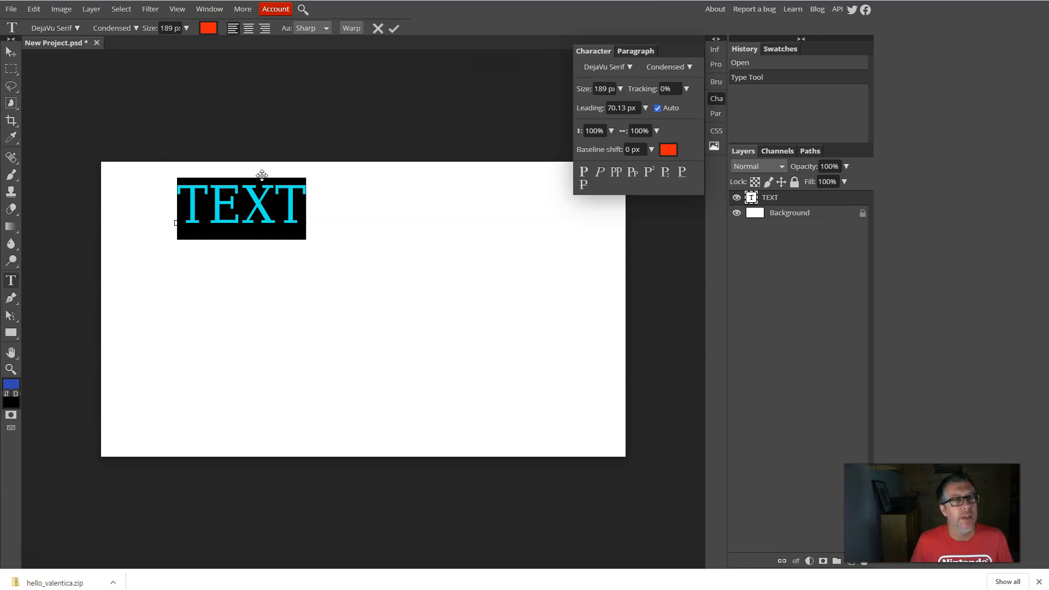
# Try font sizes of 150 px and 250 px on the selected word "TEXT".
pyautogui.moveTo(303, 200); pyautogui.dragTo(177, 202)
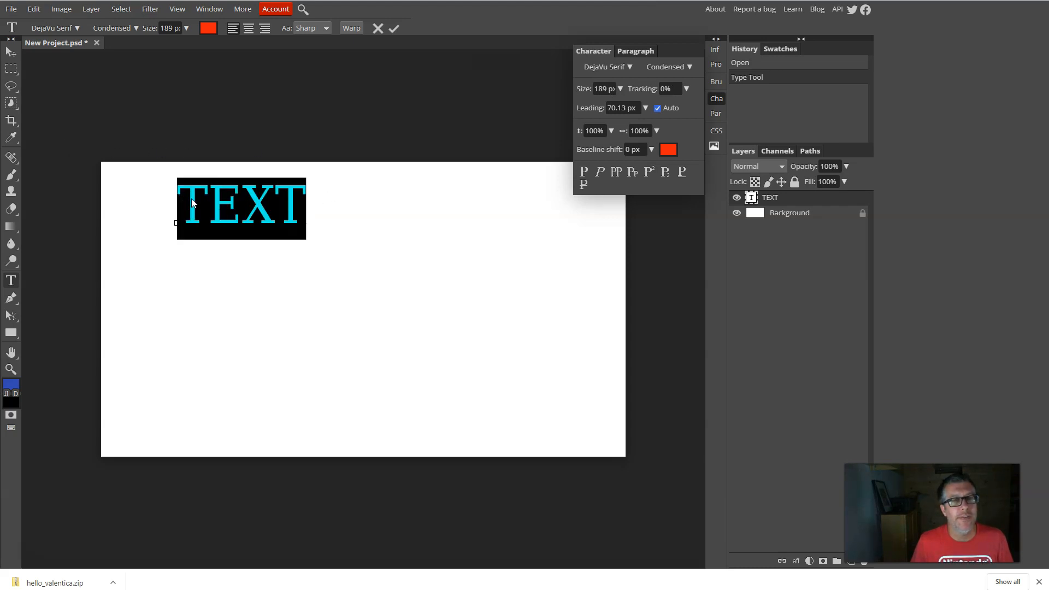
pyautogui.moveTo(620, 104); pyautogui.dragTo(620, 106)
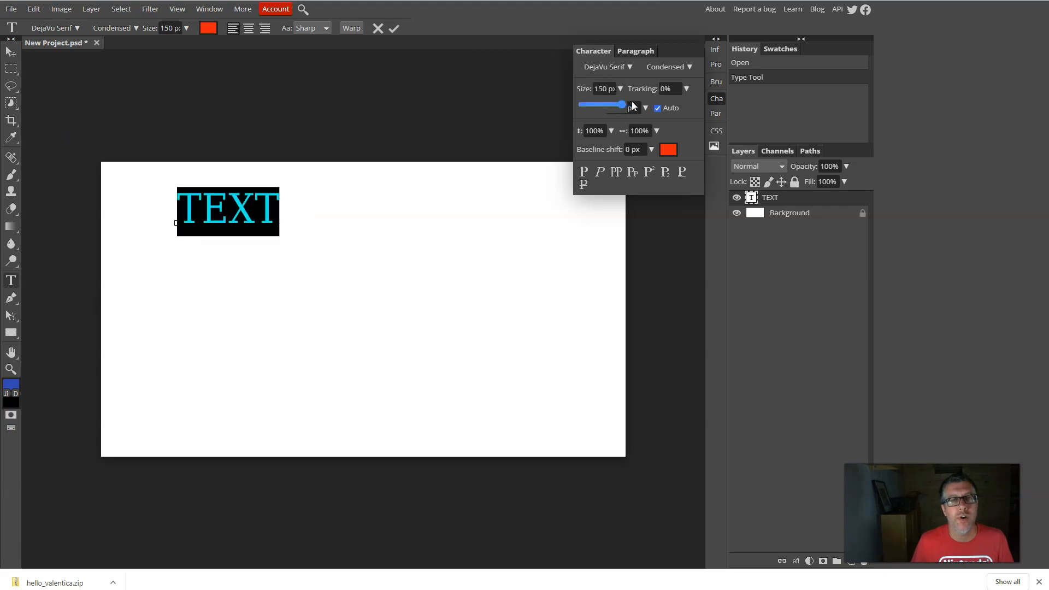
pyautogui.click(599, 89)
pyautogui.write('250')
pyautogui.press('Return')
# Set the font size of the selected word "TEXT" to 350 px.
pyautogui.click(599, 89)
pyautogui.write('3500')
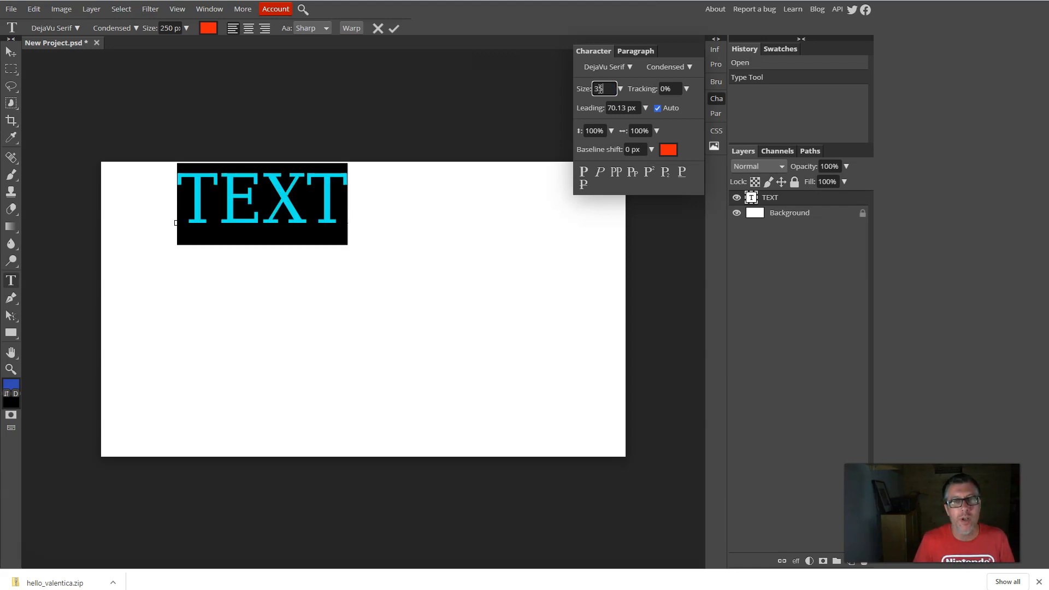
pyautogui.press('Return')
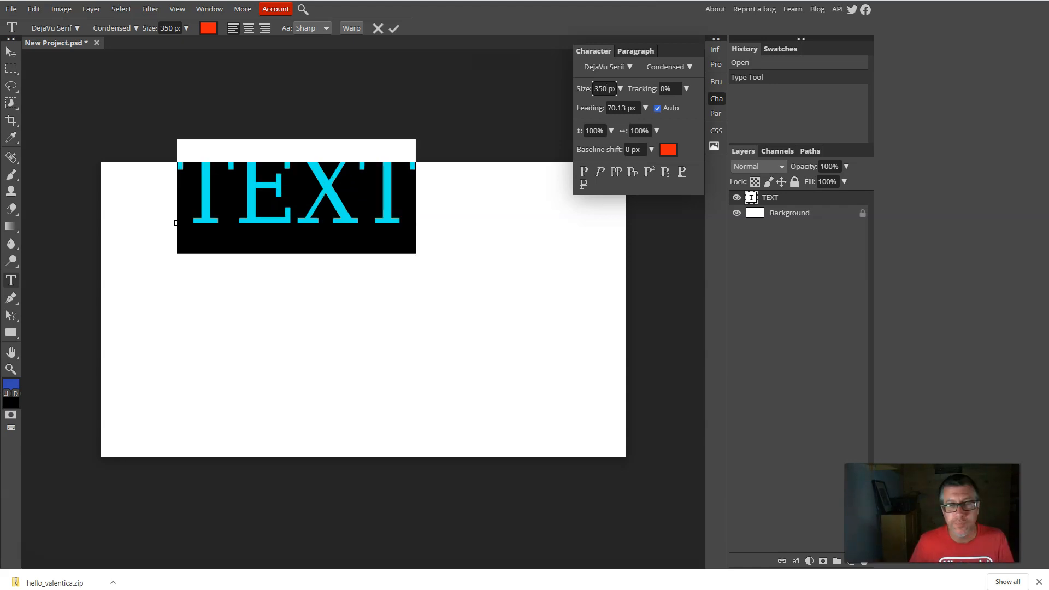
# Scale the "TEXT" layer freehand up to about 745 px, and back down to about 214 px near the canvas's upper-left corner.
pyautogui.click(9, 54)
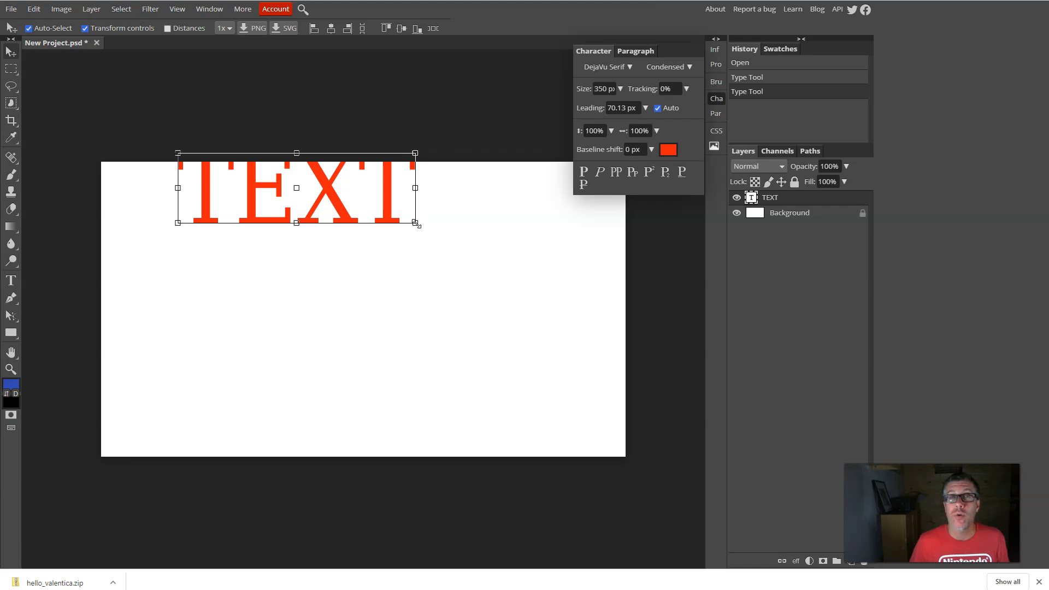
pyautogui.moveTo(416, 223); pyautogui.dragTo(683, 387)
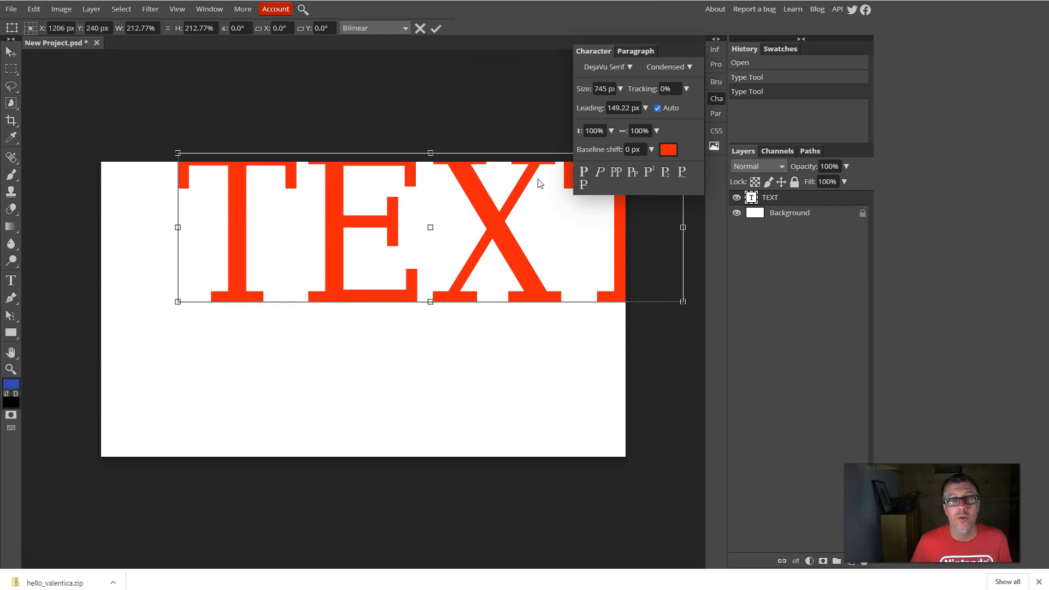
pyautogui.click(11, 51)
pyautogui.moveTo(486, 224); pyautogui.dragTo(418, 287)
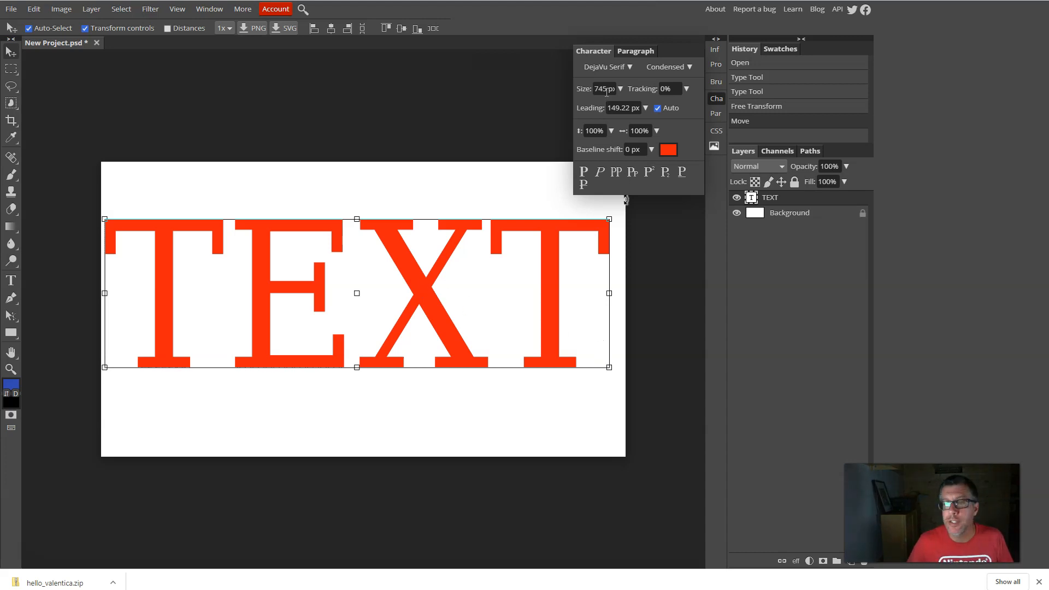
pyautogui.moveTo(609, 366); pyautogui.dragTo(291, 205)
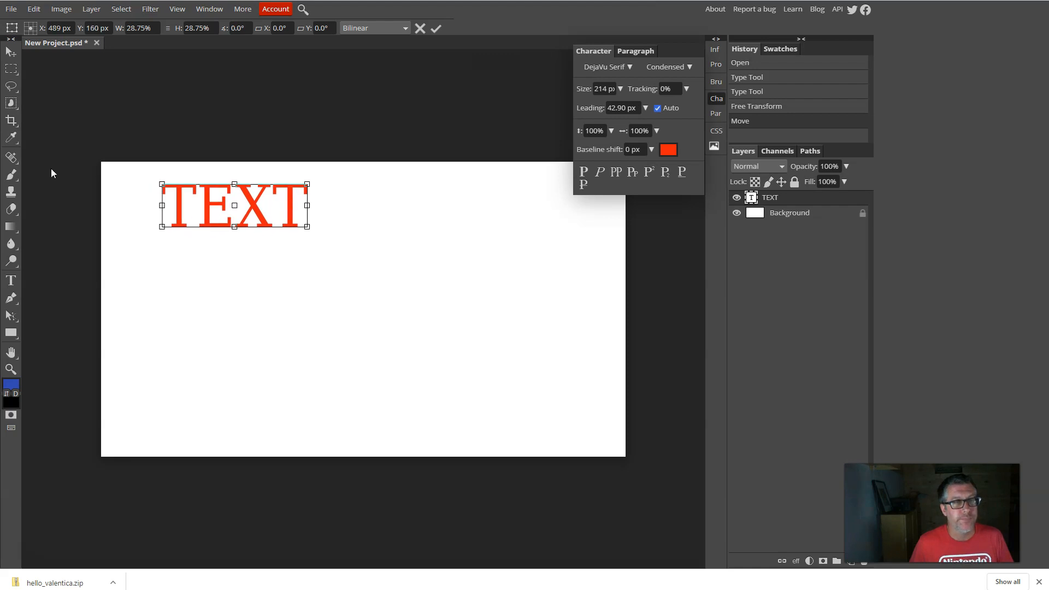
# Add a second line reading "SECOND LINE" below "TEXT" and select both lines.
pyautogui.click(9, 280)
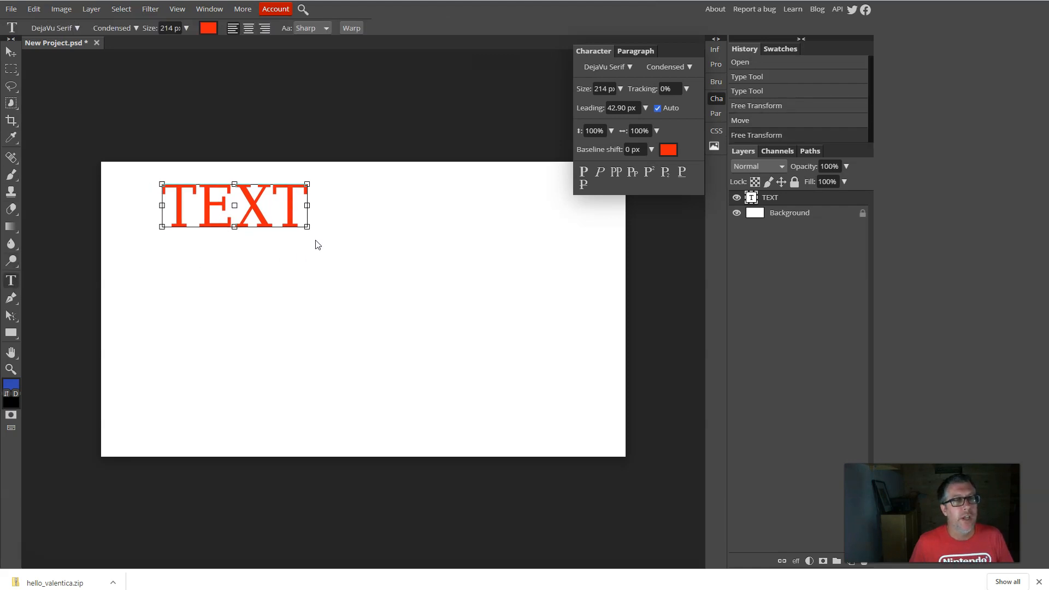
pyautogui.click(300, 208)
pyautogui.press('Return')
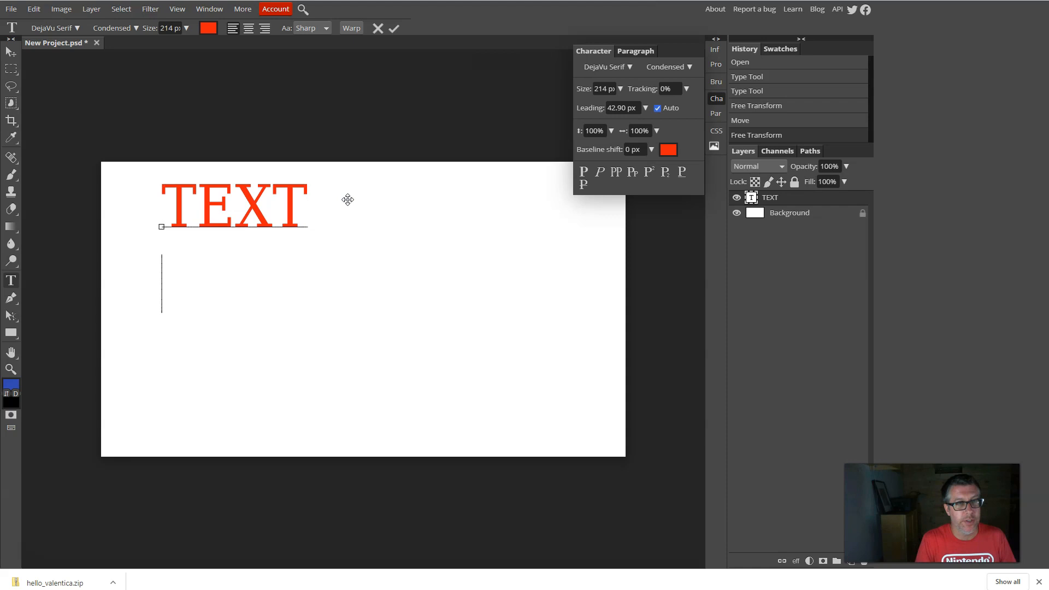
pyautogui.write('SECOND')
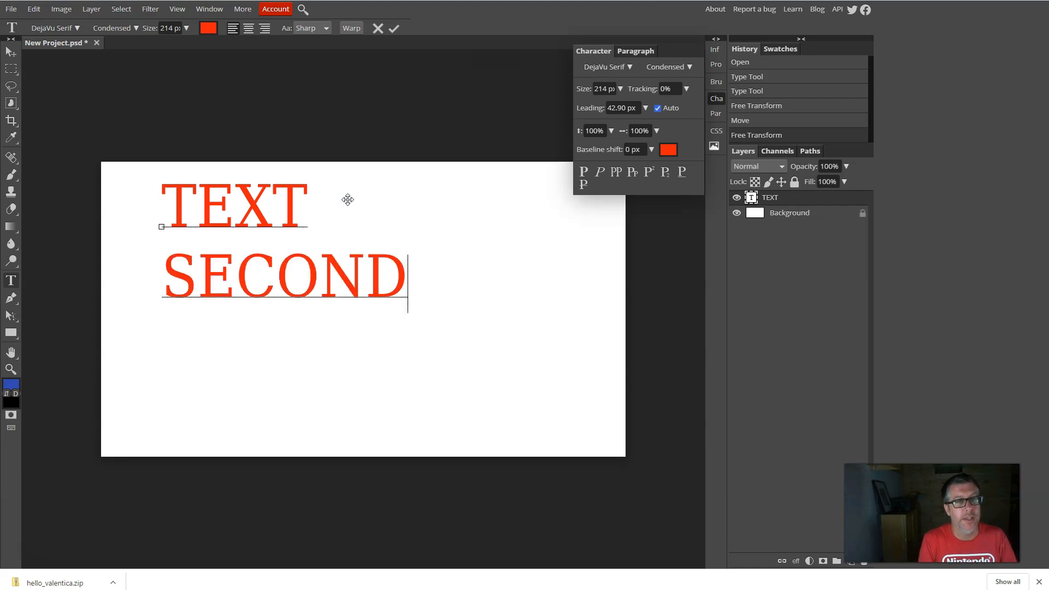
pyautogui.write(' LINE')
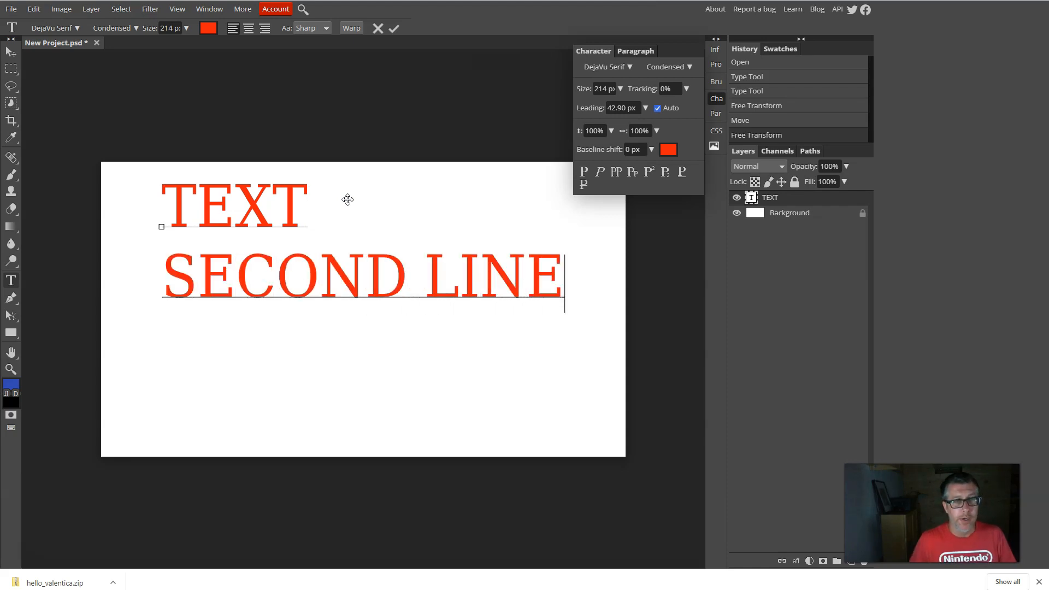
pyautogui.click(175, 205)
pyautogui.moveTo(175, 205); pyautogui.dragTo(565, 262)
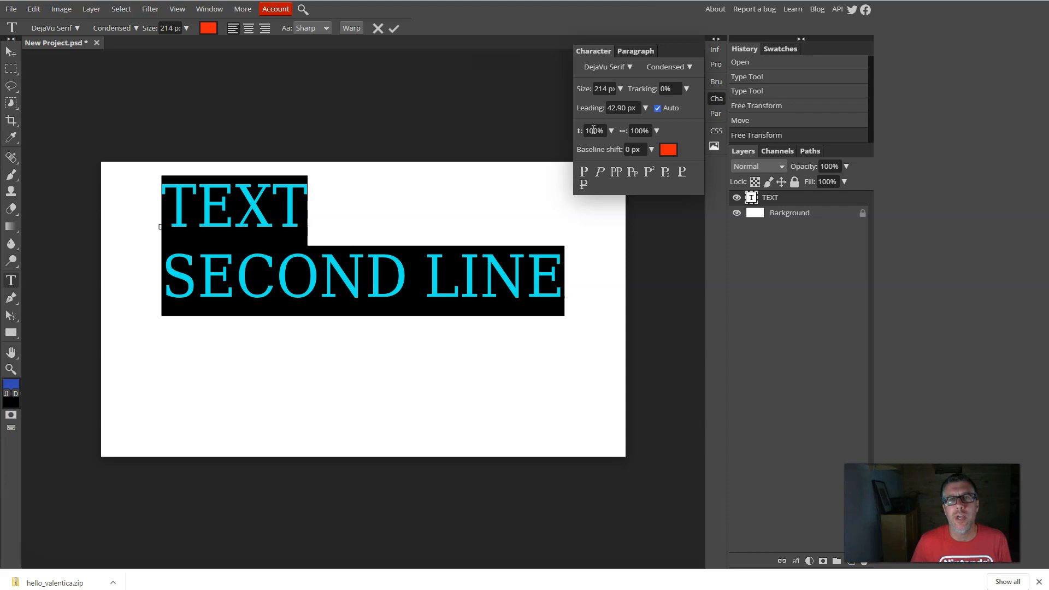
# Try a tracking of about -52% on both selected lines and reset it to 0%.
pyautogui.click(686, 89)
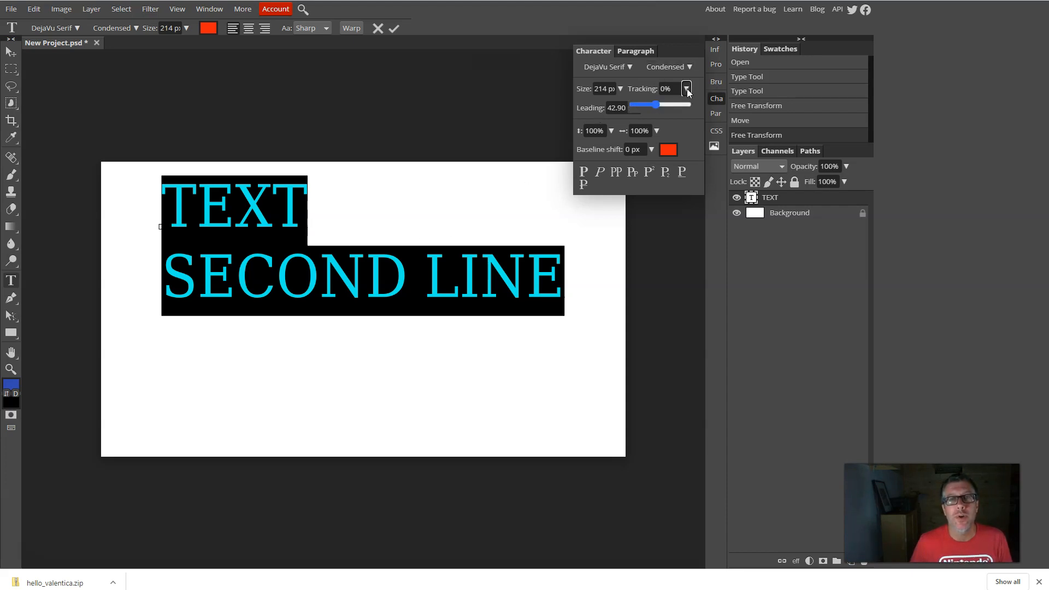
pyautogui.moveTo(655, 104)
pyautogui.mouseDown()
pyautogui.moveTo(635, 106)
pyautogui.moveTo(654, 103)
pyautogui.mouseUp()
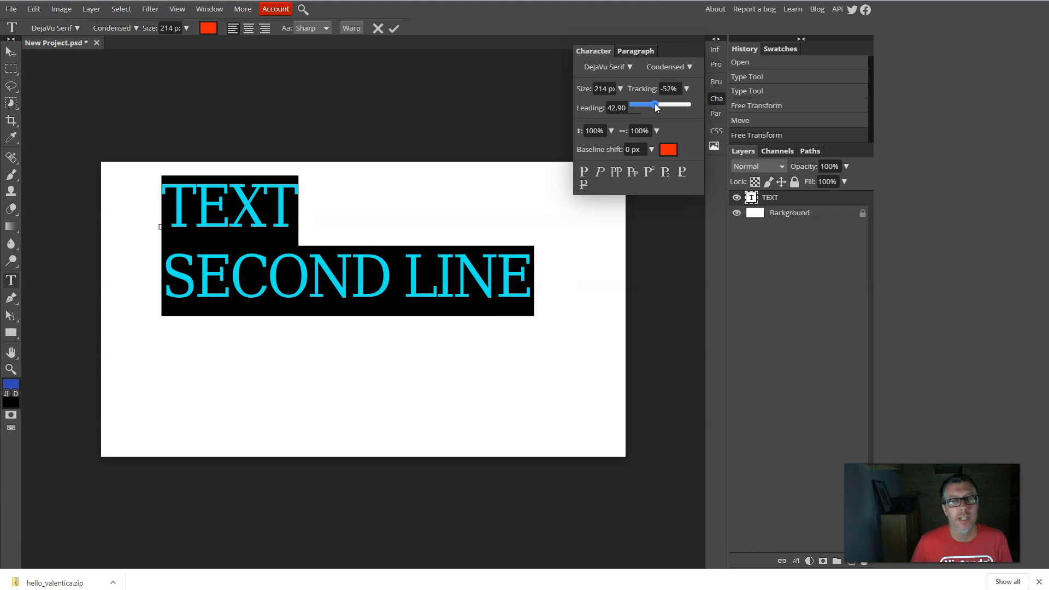
pyautogui.moveTo(654, 103)
pyautogui.mouseDown()
pyautogui.moveTo(664, 101)
pyautogui.moveTo(654, 100)
pyautogui.mouseUp()
pyautogui.click(669, 88)
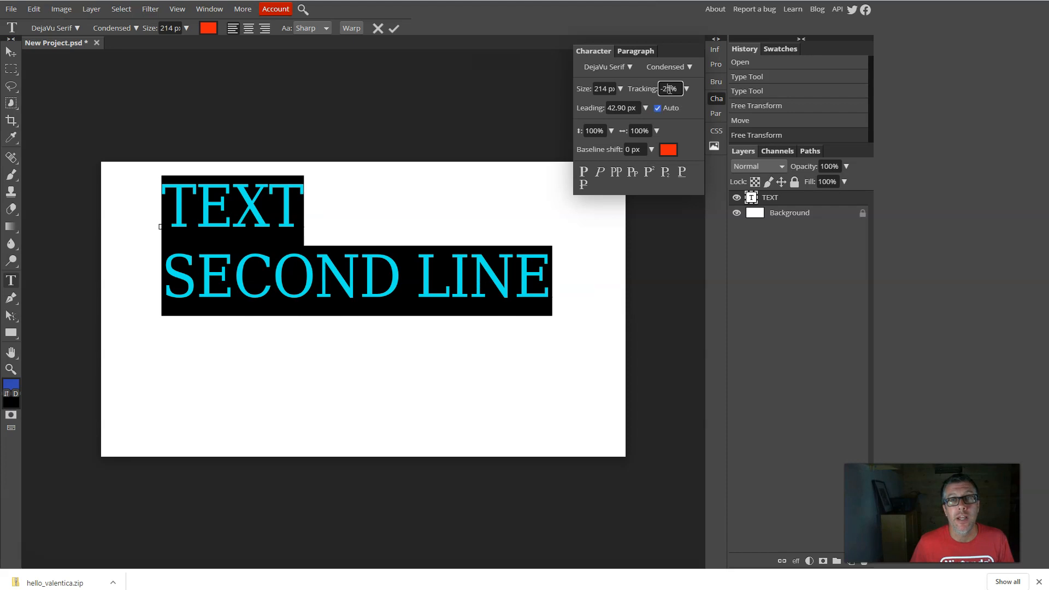
pyautogui.write('0')
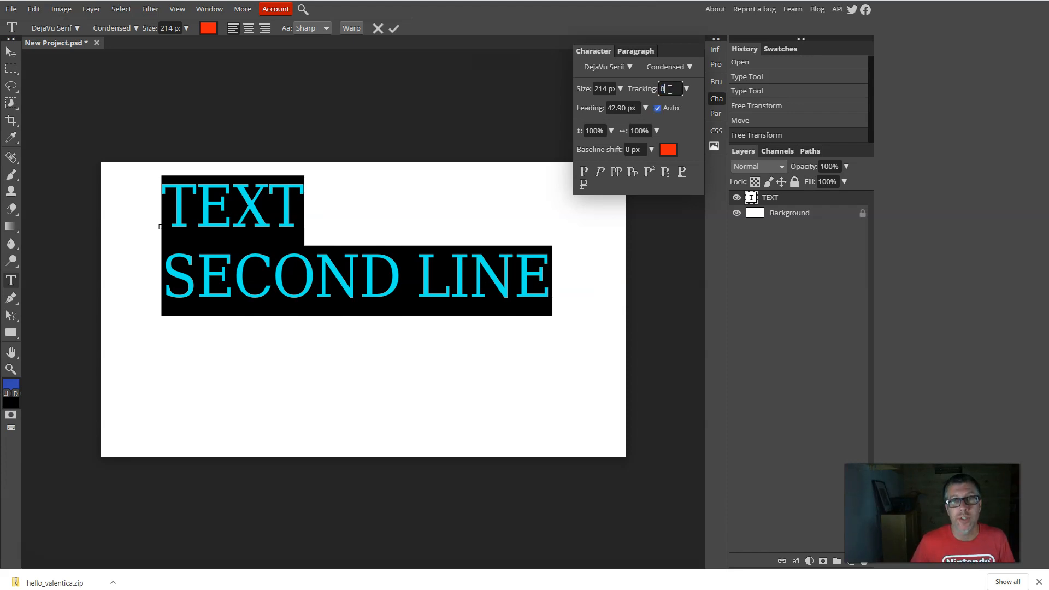
pyautogui.press('Return')
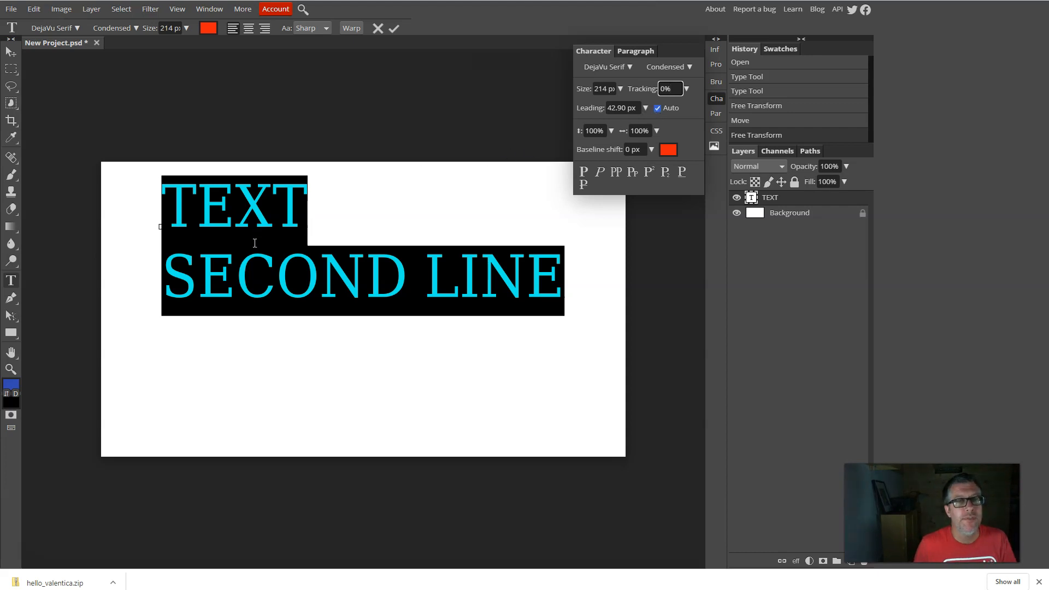
# Try leading values of 35, 100, 150 and 200 px on the two selected lines.
pyautogui.click(644, 108)
pyautogui.click(628, 124)
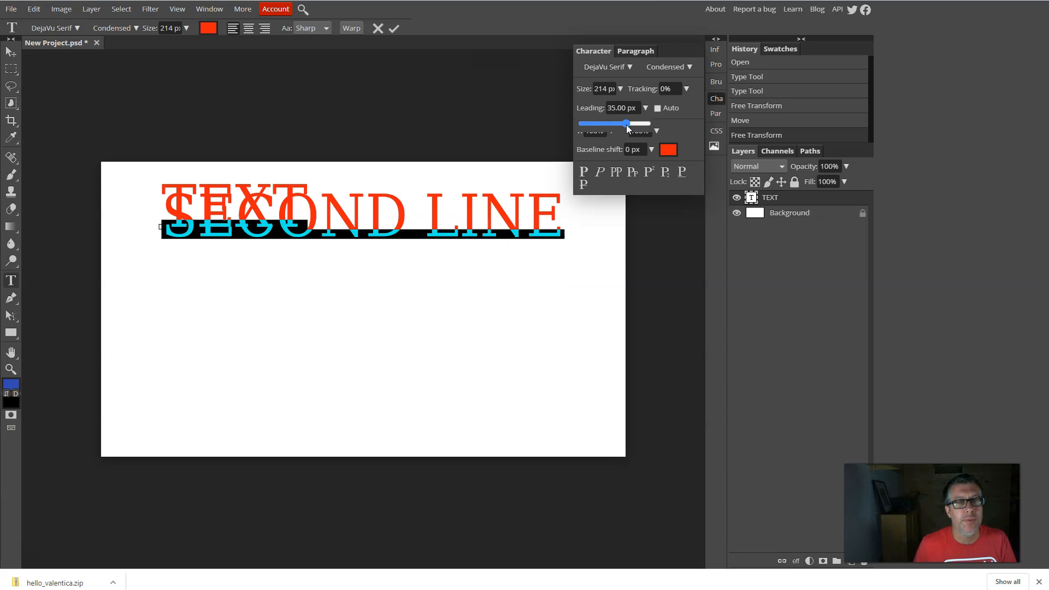
pyautogui.moveTo(630, 126); pyautogui.dragTo(649, 122)
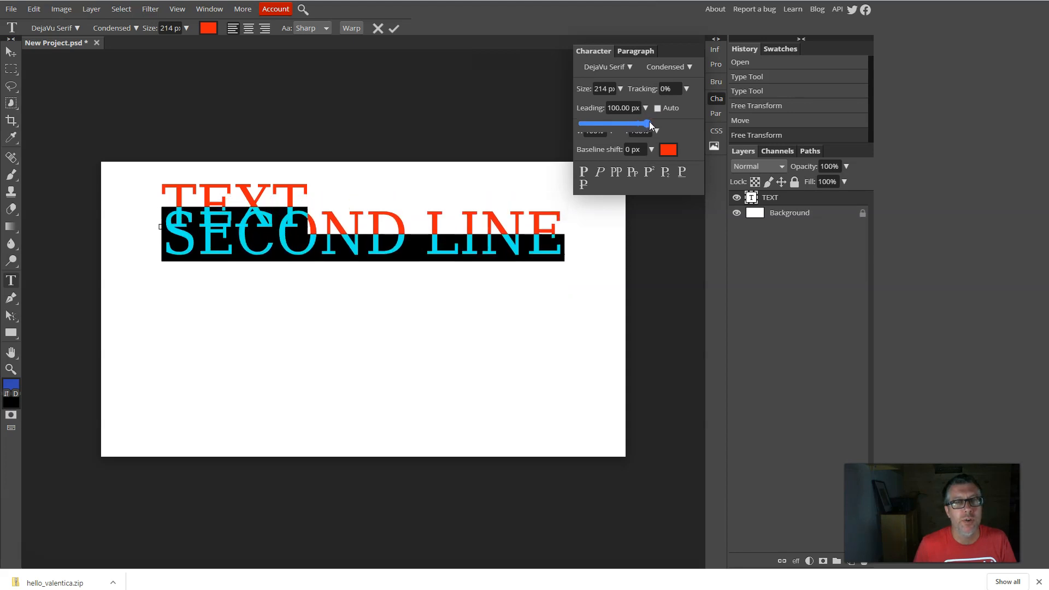
pyautogui.click(625, 108)
pyautogui.write('150')
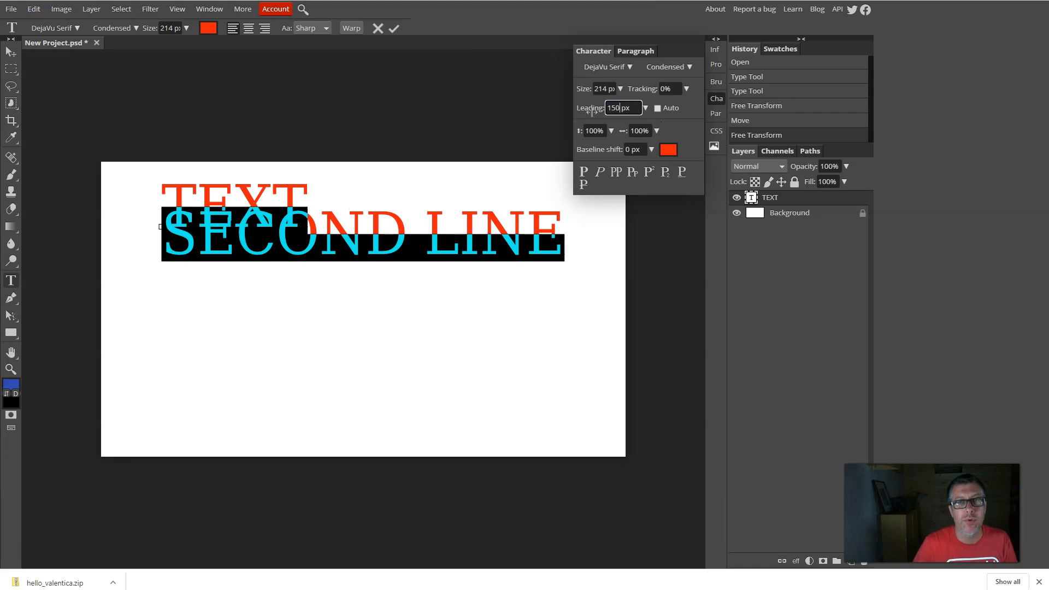
pyautogui.press('Return')
pyautogui.click(636, 107)
pyautogui.write('200')
pyautogui.press('Return')
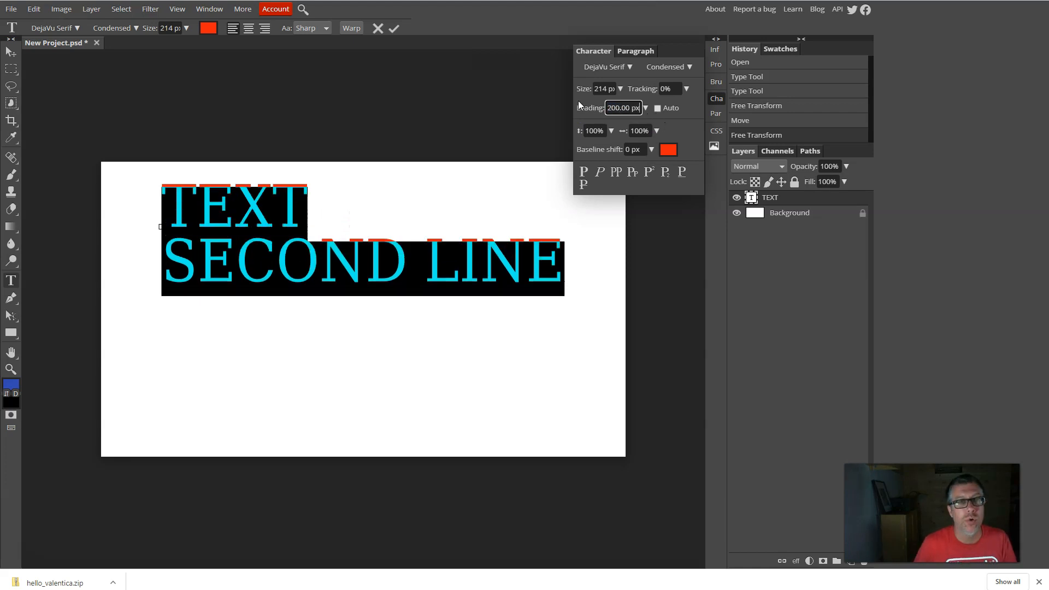
# Bring the leading of the selected lines back to 100 px and turn automatic leading on again.
pyautogui.click(645, 108)
pyautogui.click(644, 122)
pyautogui.moveTo(644, 123); pyautogui.dragTo(648, 123)
pyautogui.click(657, 108)
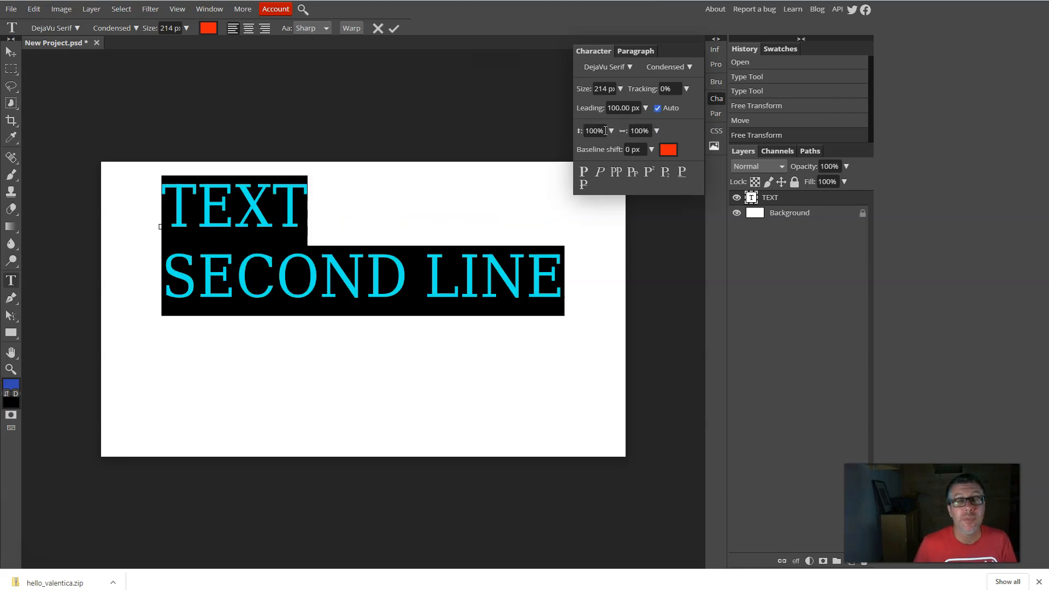
# Search the fonts for "Emily" and change both selected lines to Emilys Candy.
pyautogui.click(663, 71)
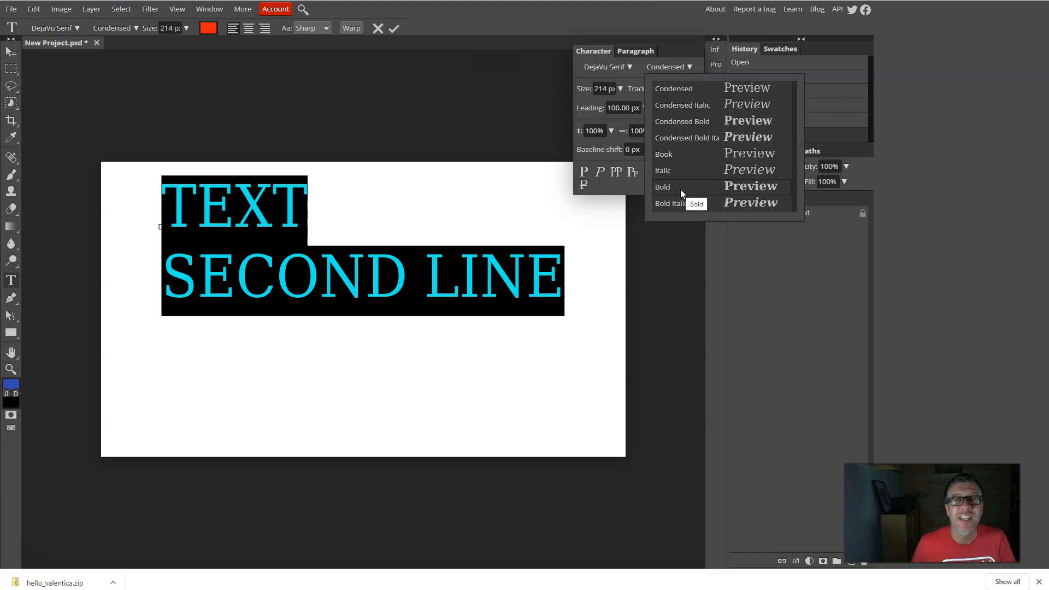
pyautogui.click(687, 67)
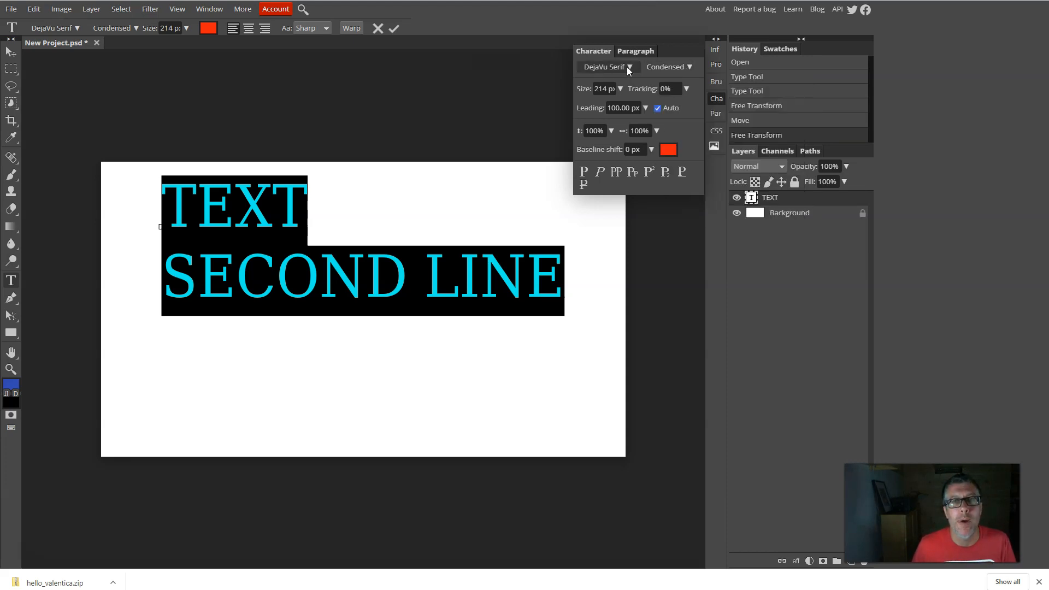
pyautogui.click(627, 67)
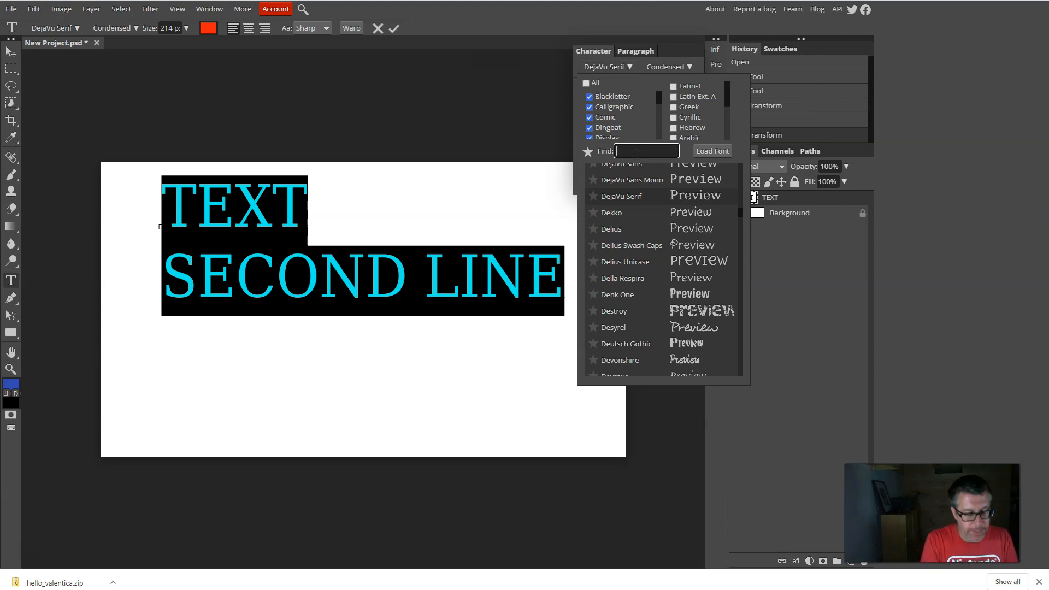
pyautogui.write('Emily')
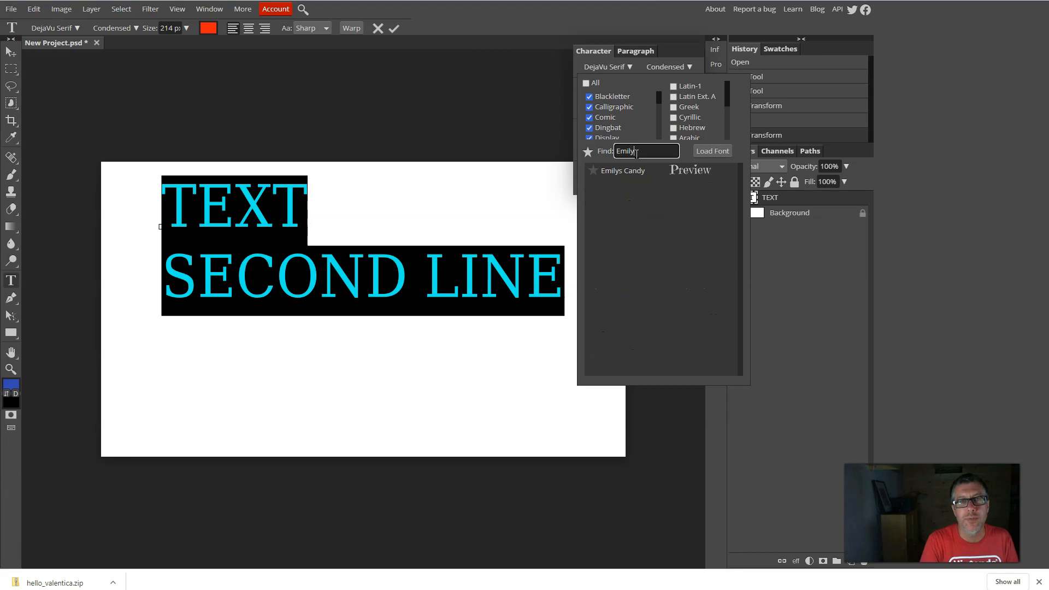
pyautogui.click(620, 173)
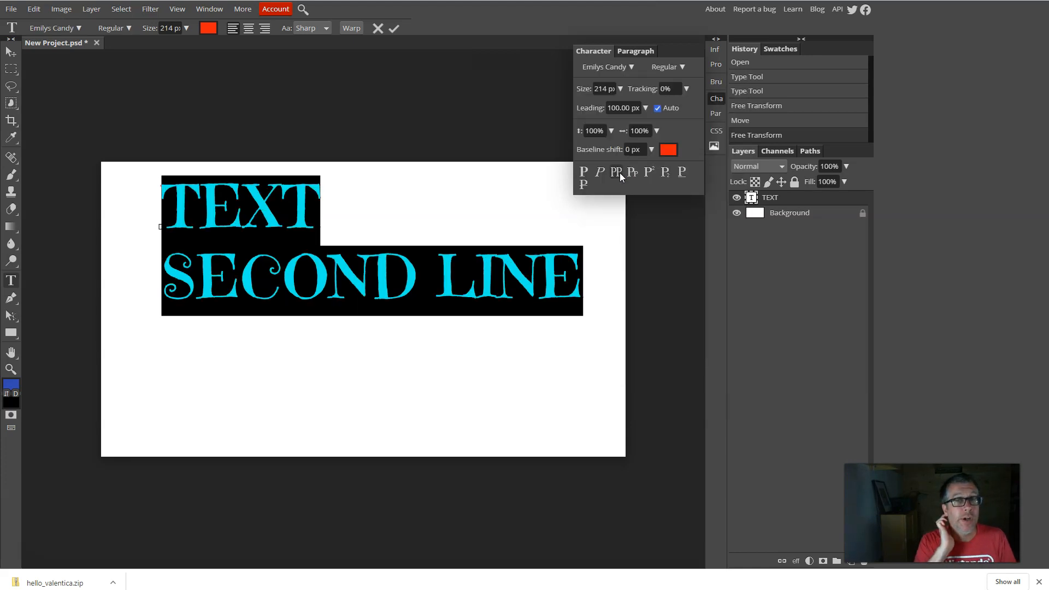
# Check the styles offered for Emilys Candy and apply the bold and italic effects to both selected lines.
pyautogui.click(657, 71)
pyautogui.click(657, 71)
pyautogui.click(656, 71)
pyautogui.click(656, 71)
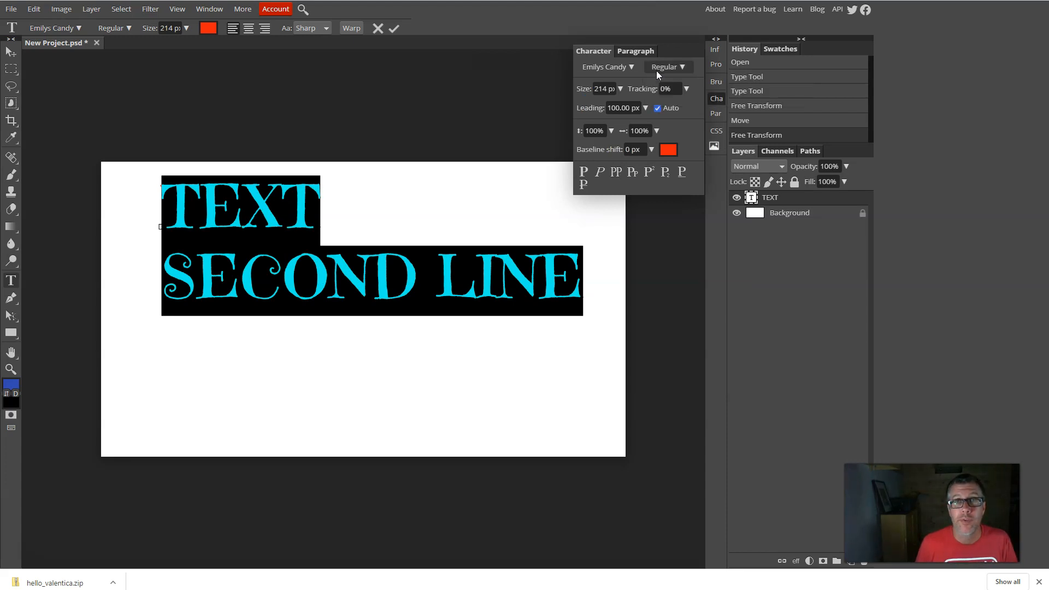
pyautogui.click(582, 169)
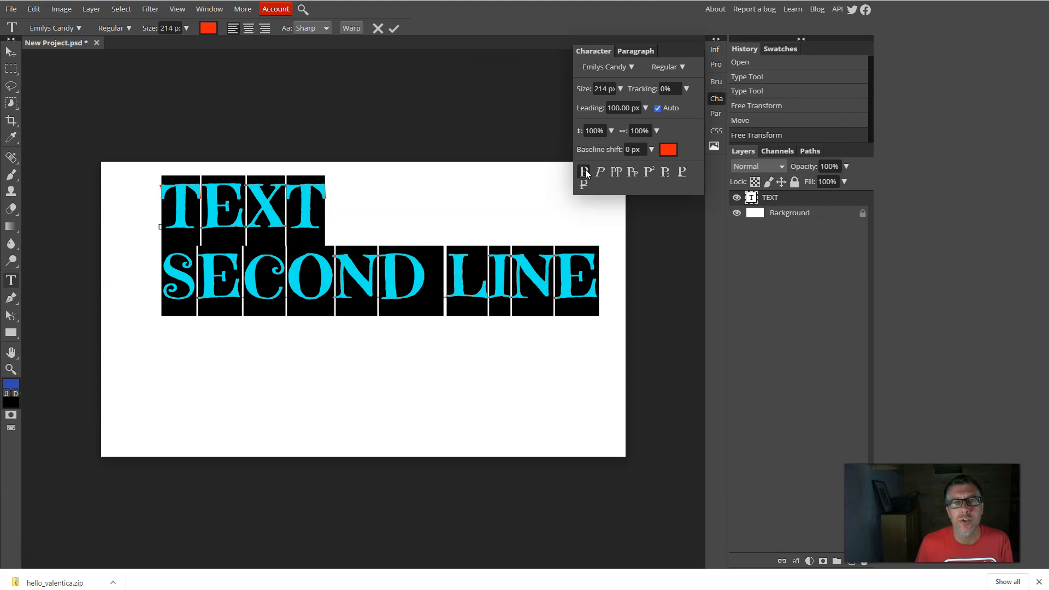
pyautogui.click(598, 171)
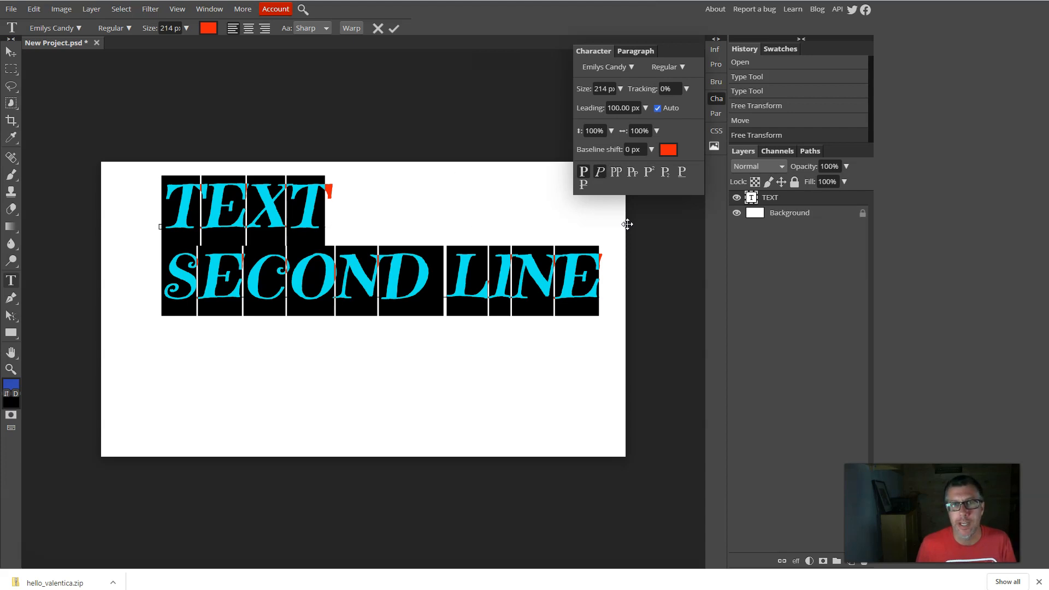
# Turn on All Caps for the text and replace both lines with the single word "TEXT".
pyautogui.click(514, 268)
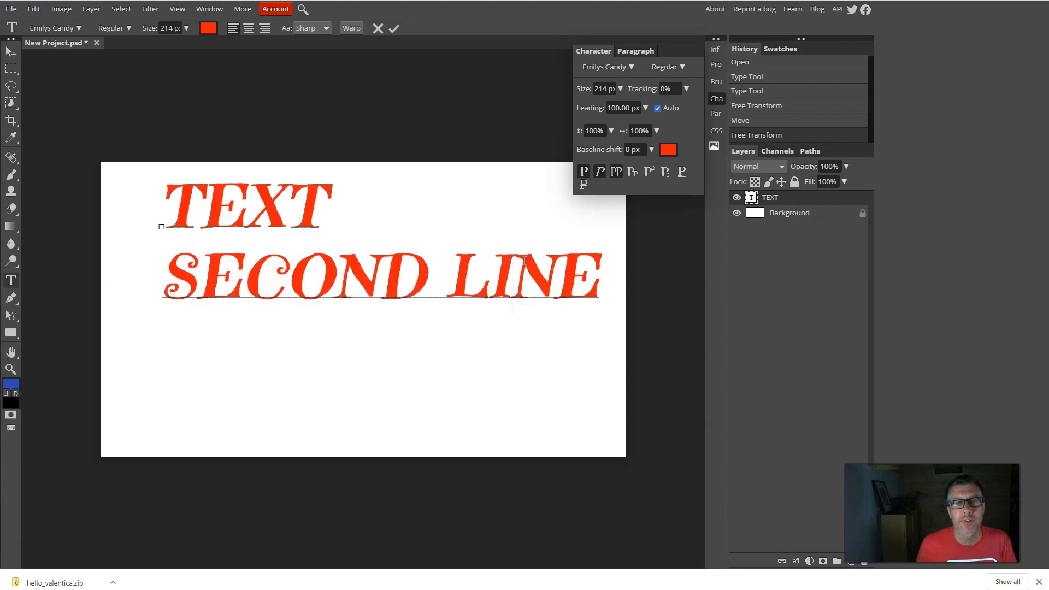
pyautogui.moveTo(594, 267); pyautogui.dragTo(179, 195)
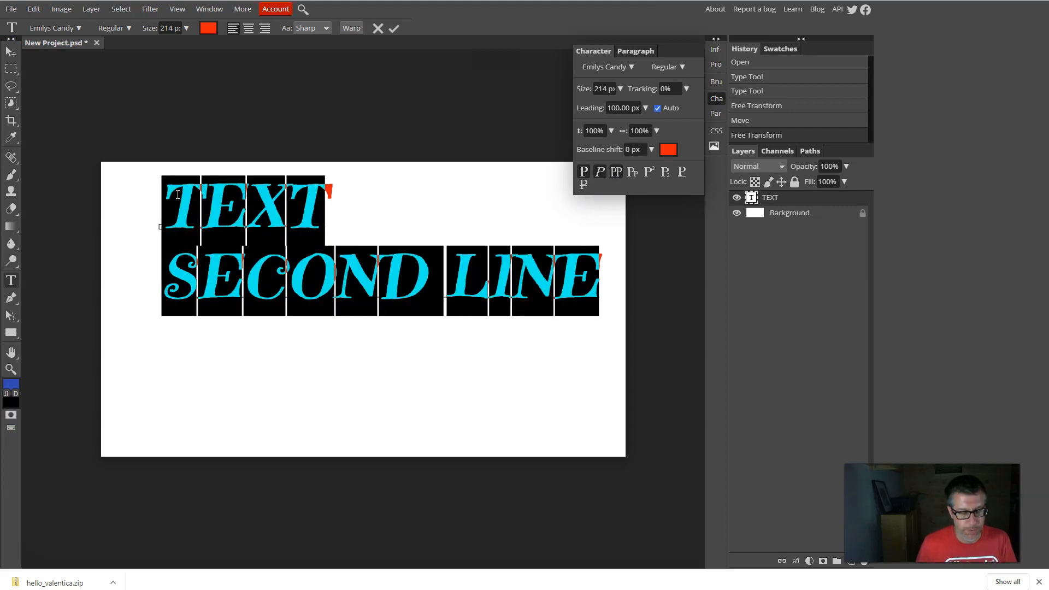
pyautogui.press('BackSpace')
pyautogui.write('E')
pyautogui.press('BackSpace')
pyautogui.press('BackSpace')
pyautogui.write('TE')
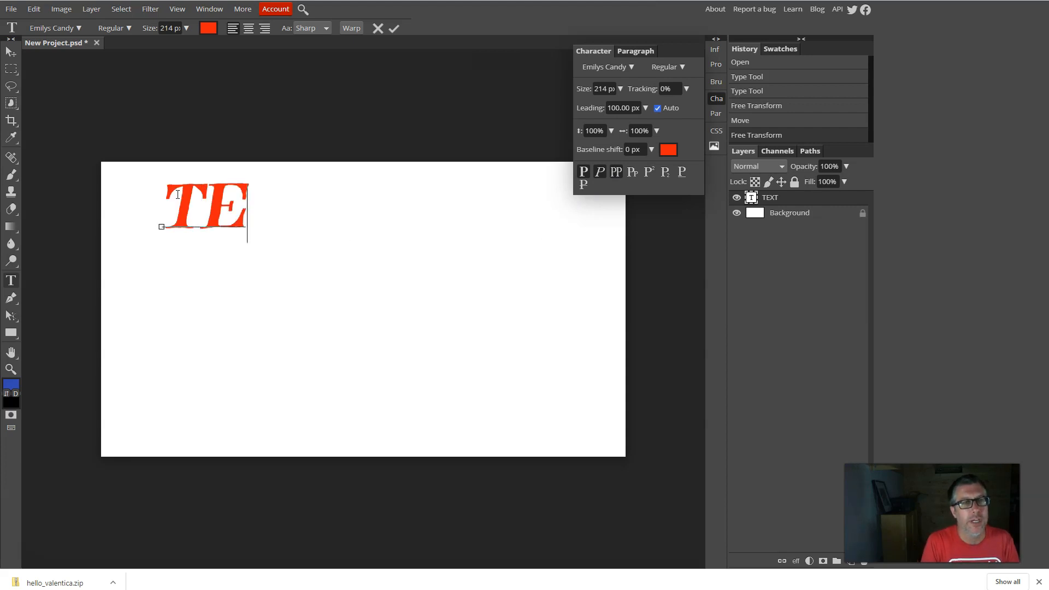
pyautogui.write('XT')
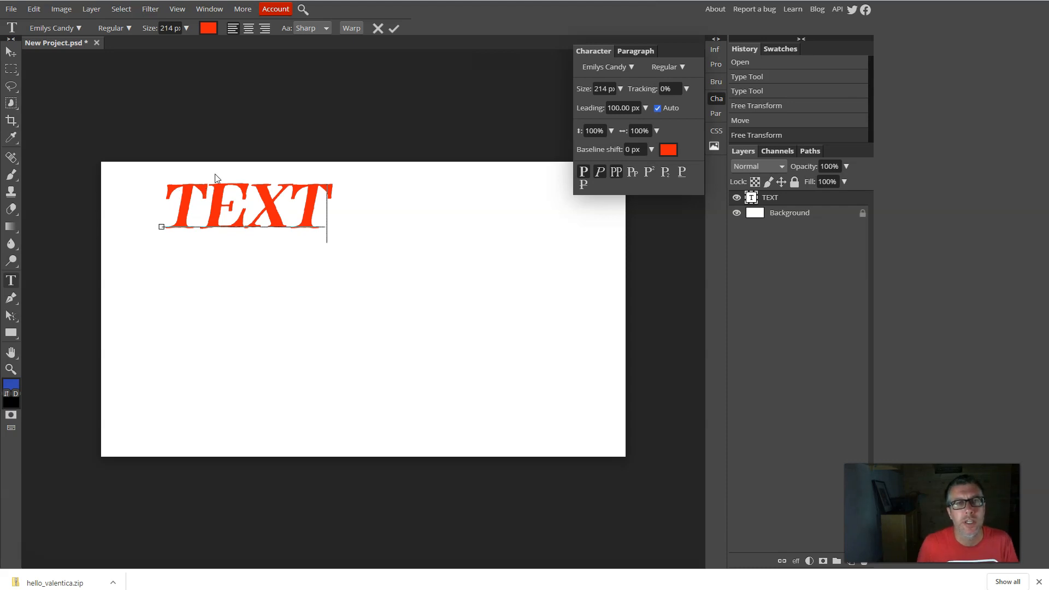
# Select the word "TEXT", compare it with All Caps on and off, and leave All Caps turned off.
pyautogui.moveTo(322, 203); pyautogui.dragTo(153, 203)
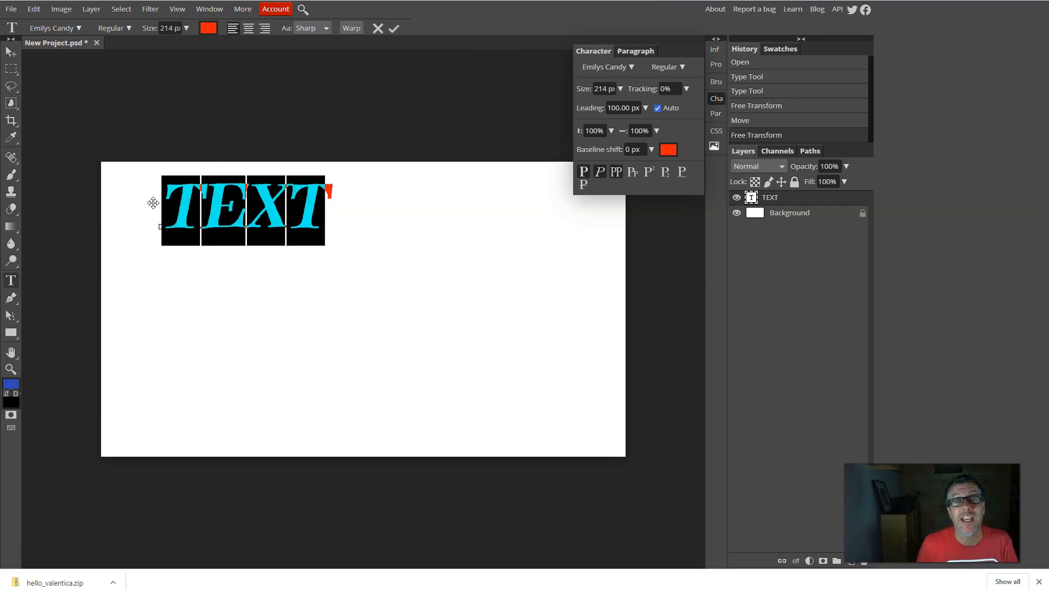
pyautogui.click(615, 173)
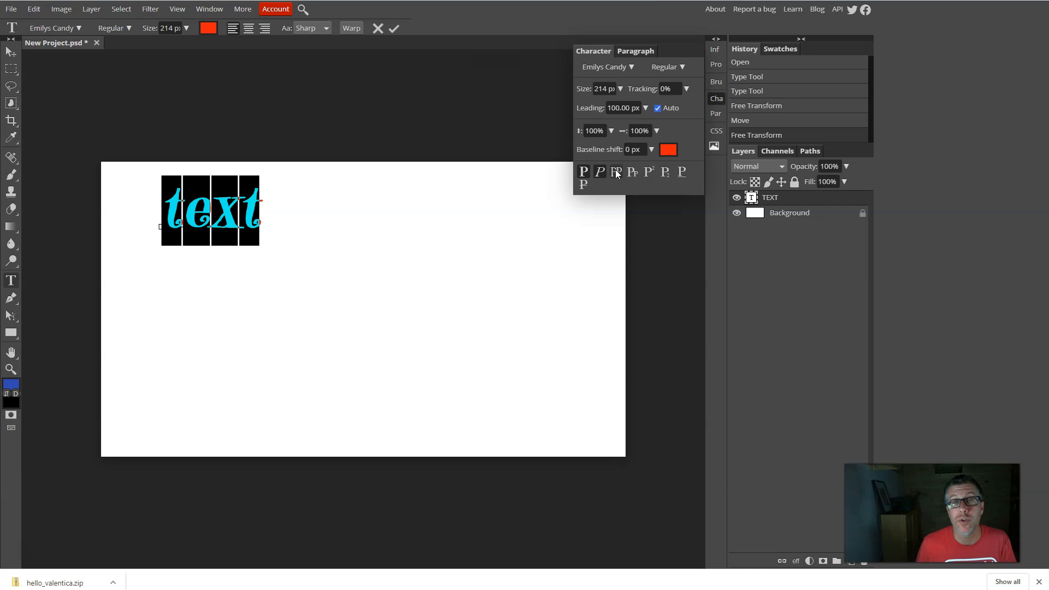
pyautogui.click(616, 173)
pyautogui.click(616, 172)
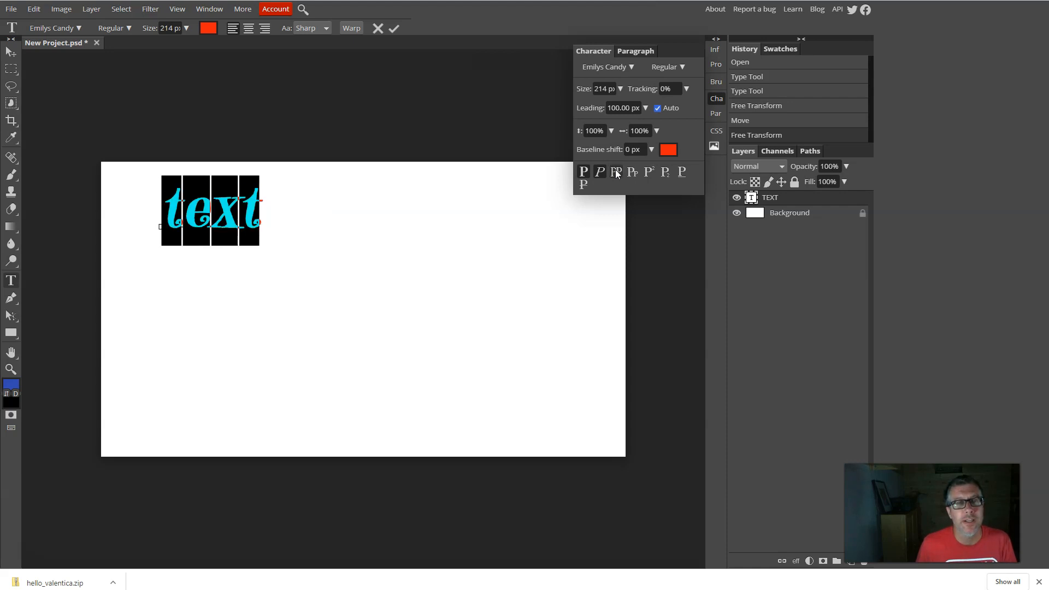
pyautogui.click(616, 172)
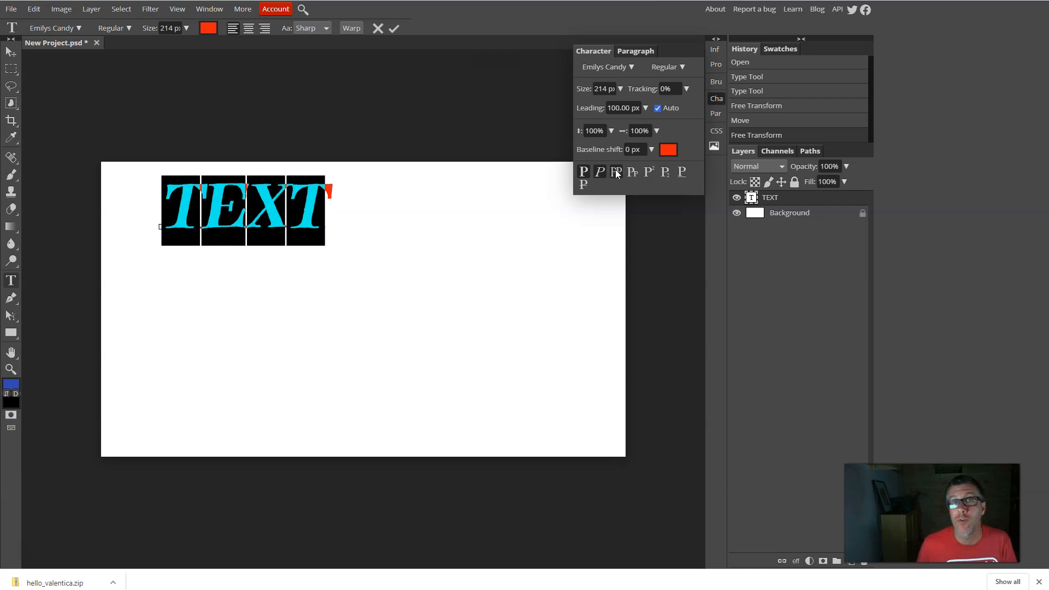
pyautogui.click(615, 173)
# Try the Small Caps effect on the selected word, turn it off again and close the character settings.
pyautogui.click(633, 174)
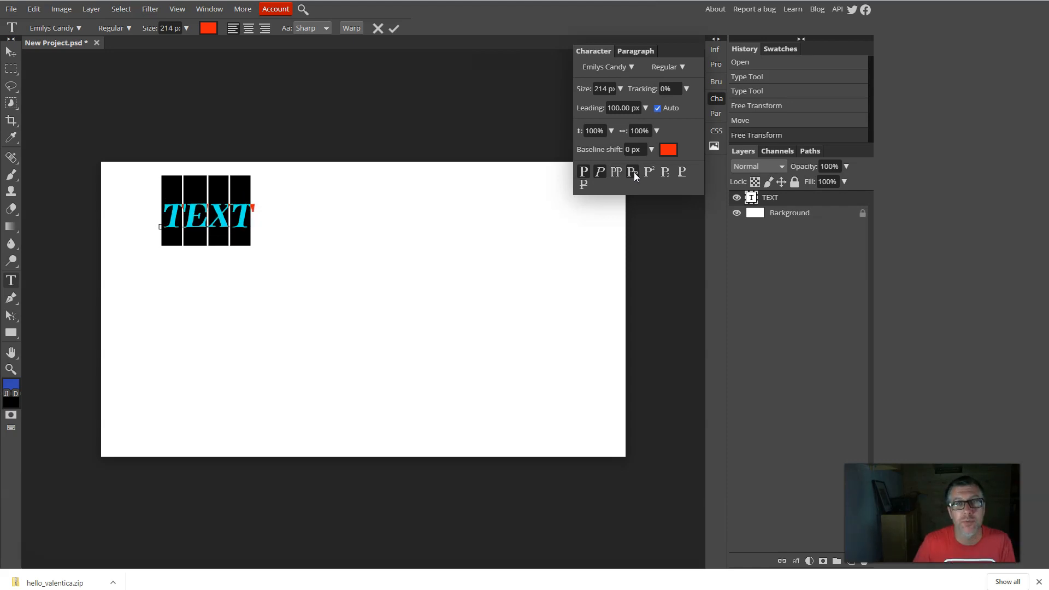
pyautogui.click(634, 173)
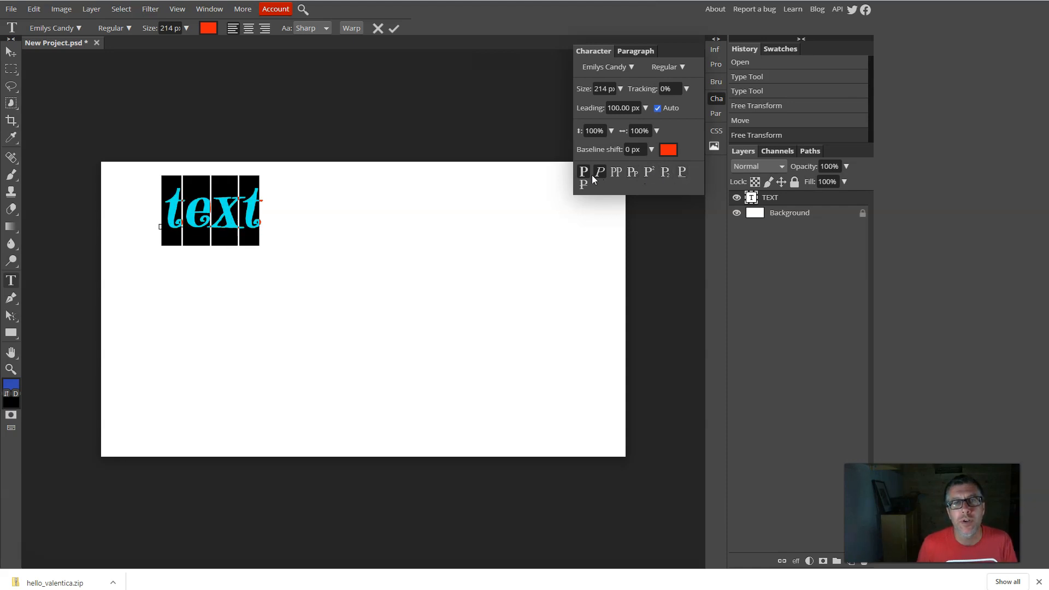
pyautogui.click(717, 100)
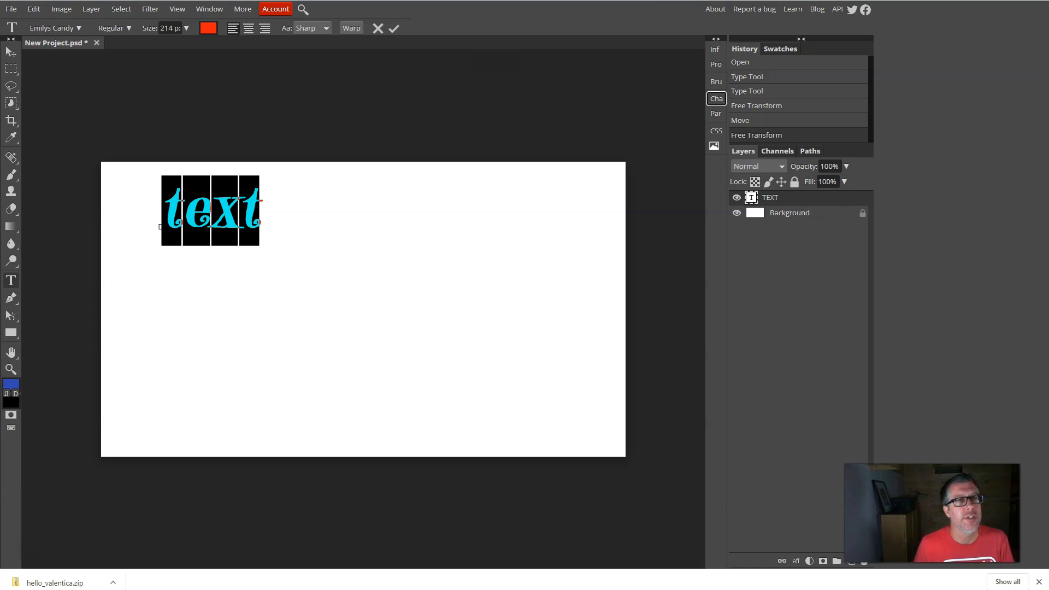
# Switch to the dafont.com page, search for "halloween" and browse the listed fonts as far as CF Halloween.
pyautogui.hotkey('ctrl', 'Tab')
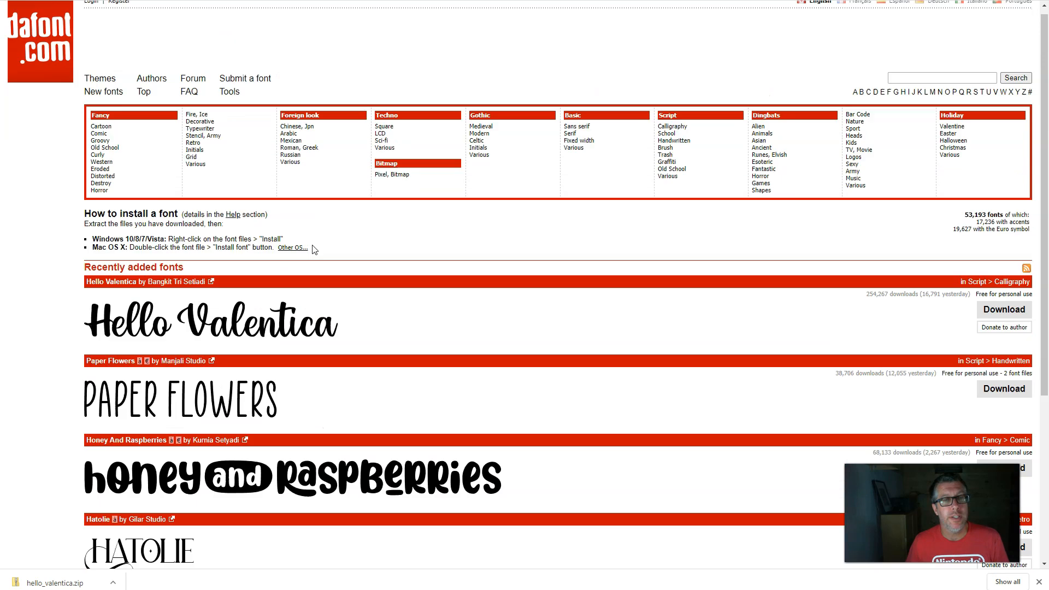
pyautogui.click(918, 86)
pyautogui.write('ha')
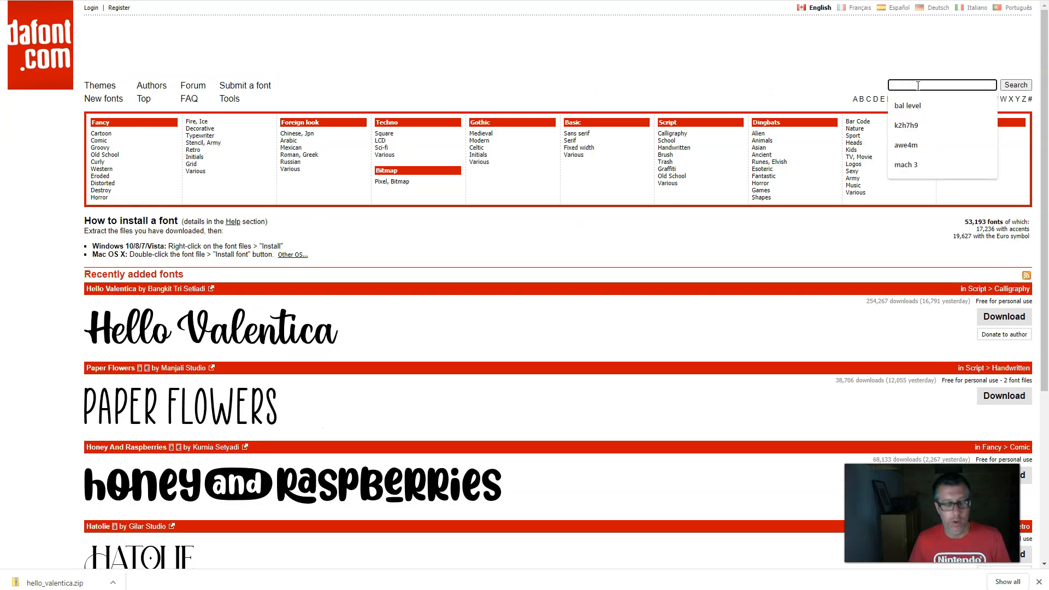
pyautogui.write('lloween')
pyautogui.press('Return')
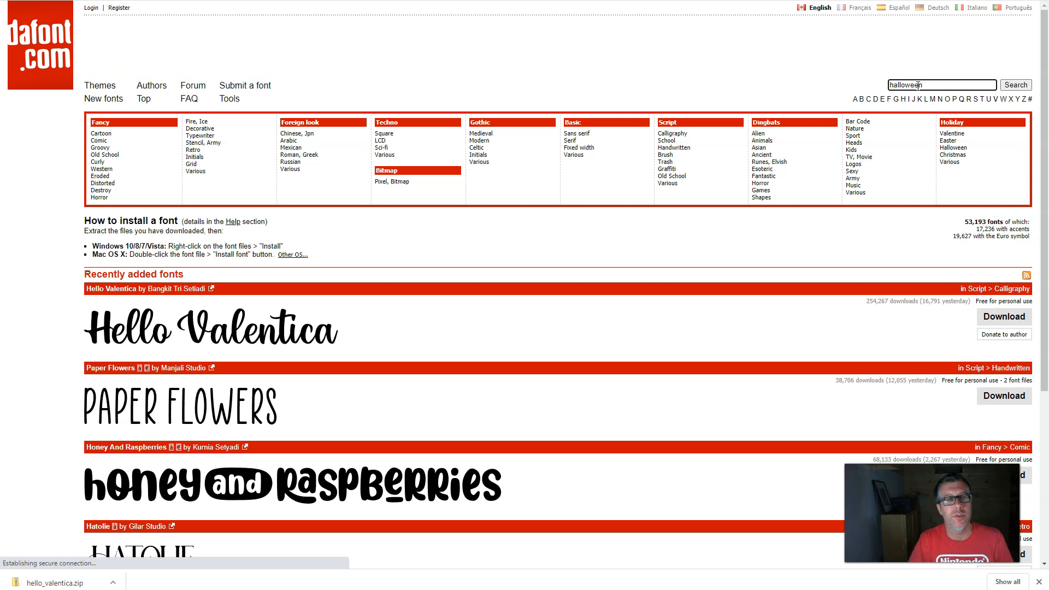
pyautogui.scroll(-3, 556, 228)
pyautogui.scroll(-5, 558, 229)
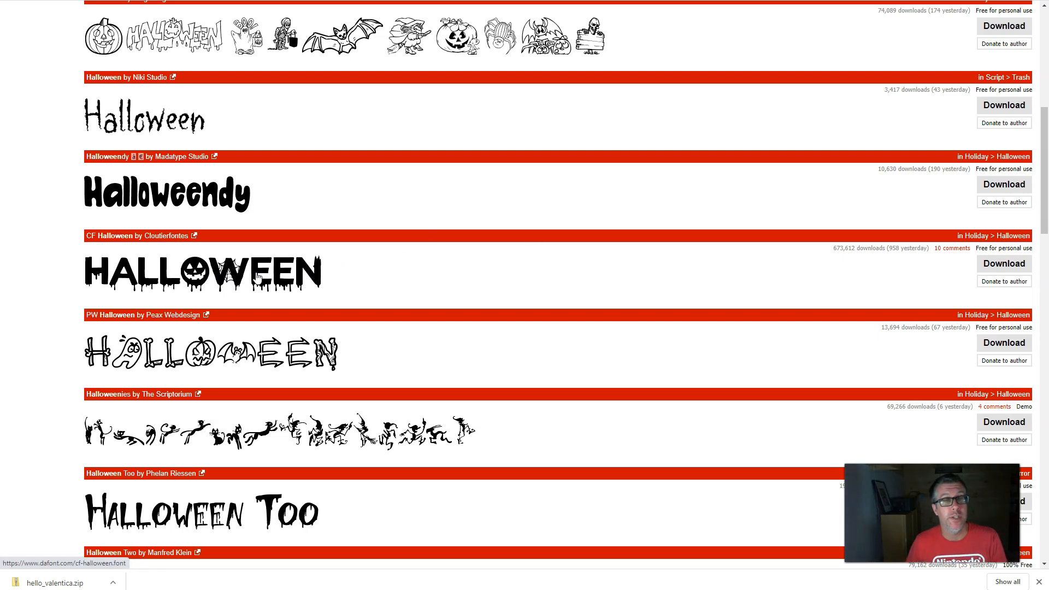
# Download the CF Halloween font as cf_halloween.zip and show the downloaded archive in its folder.
pyautogui.click(992, 266)
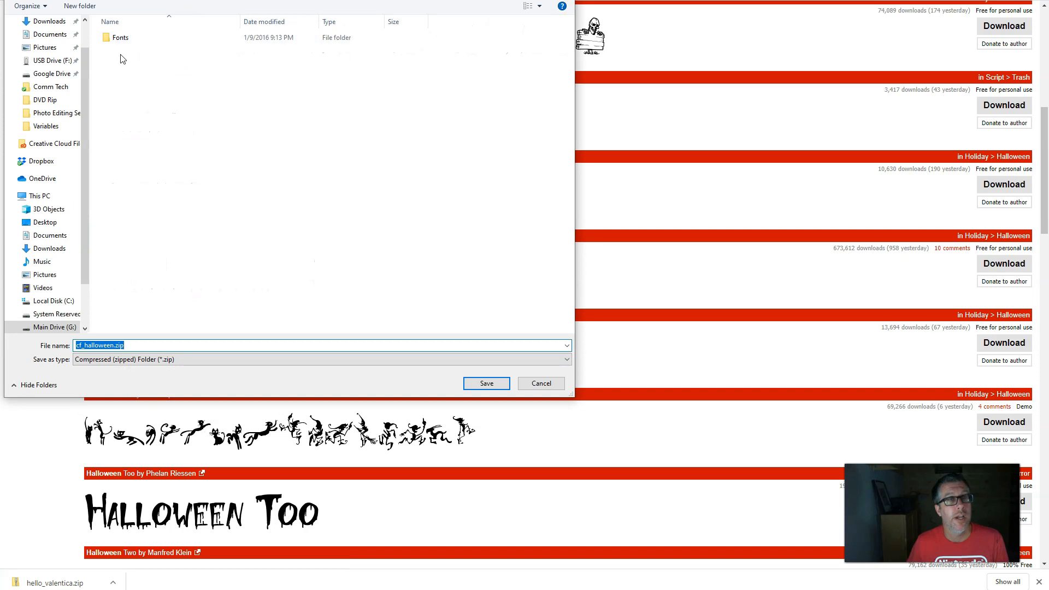
pyautogui.click(481, 384)
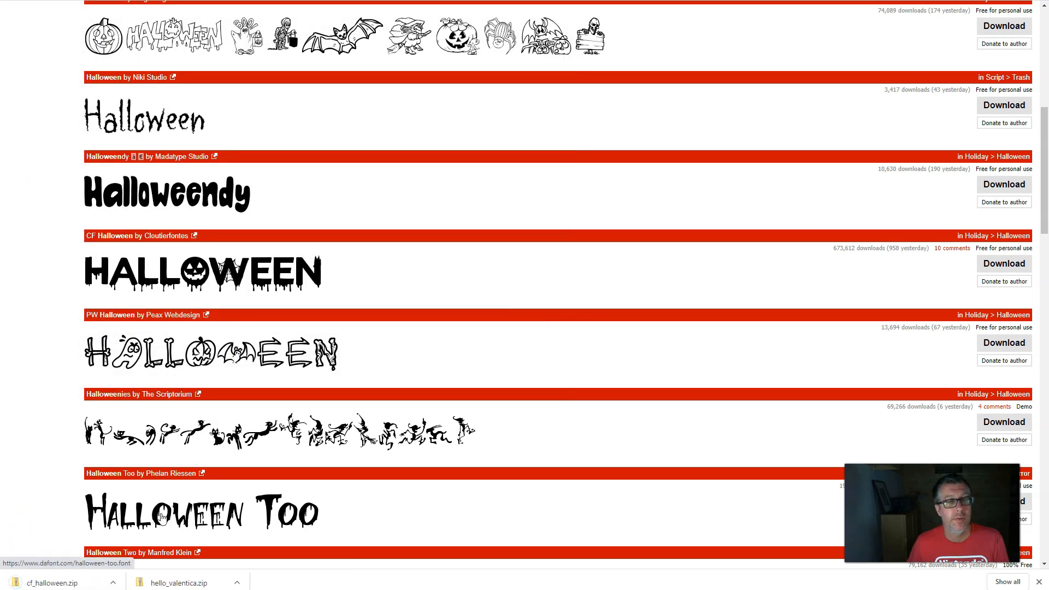
pyautogui.click(113, 582)
pyautogui.click(140, 546)
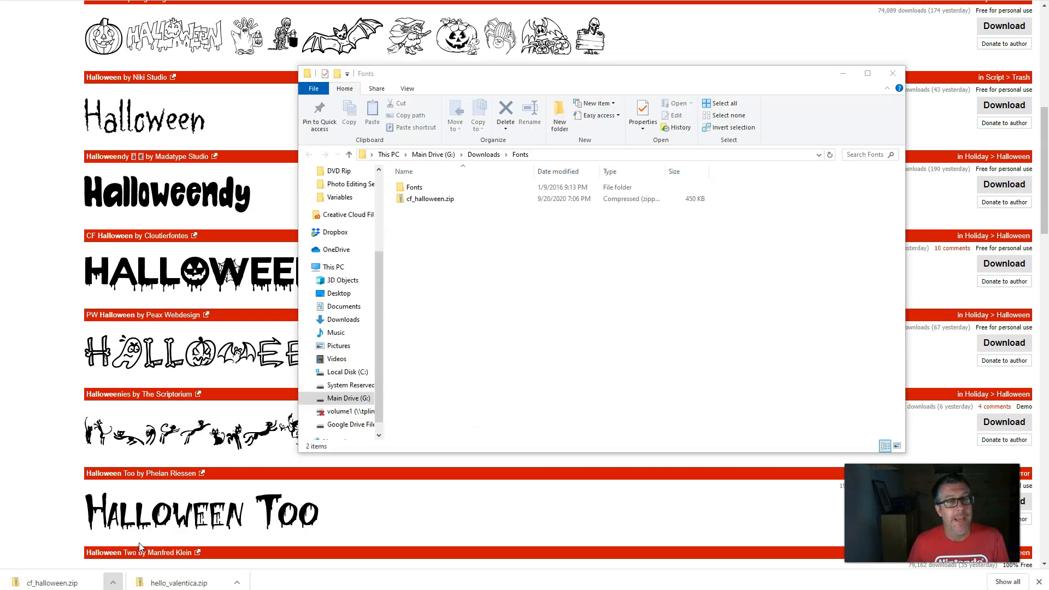
# Look inside cf_halloween.zip to check for its font file, and return to the Fonts folder.
pyautogui.rightClick(425, 201)
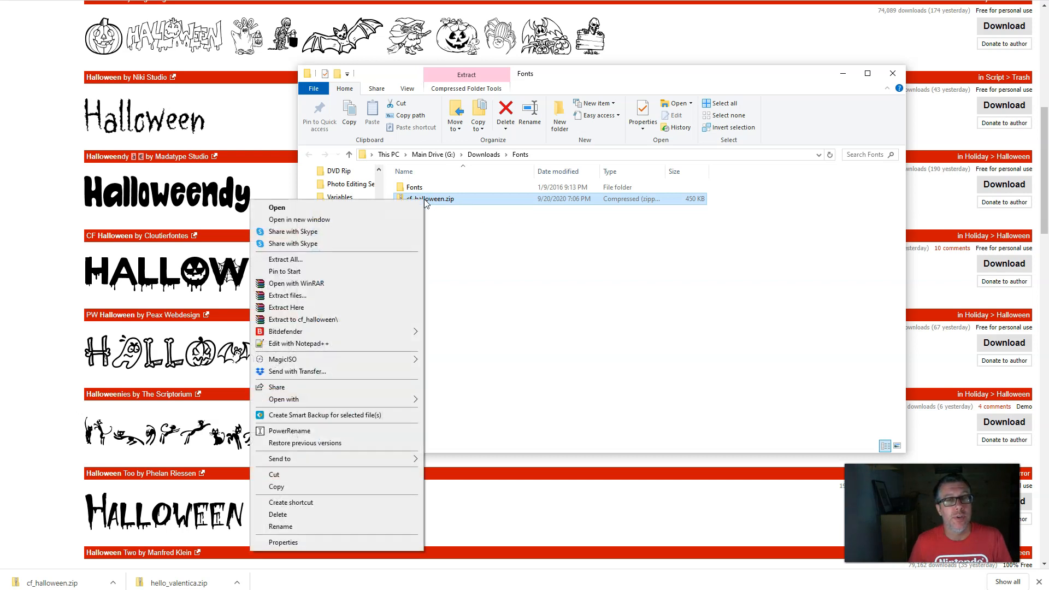
pyautogui.click(448, 209)
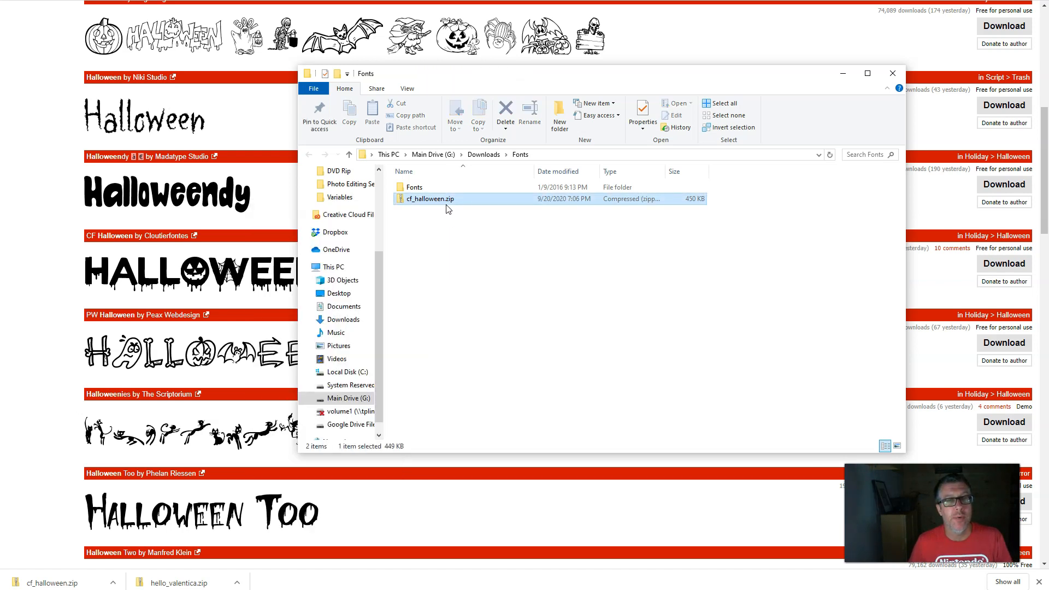
pyautogui.rightClick(445, 204)
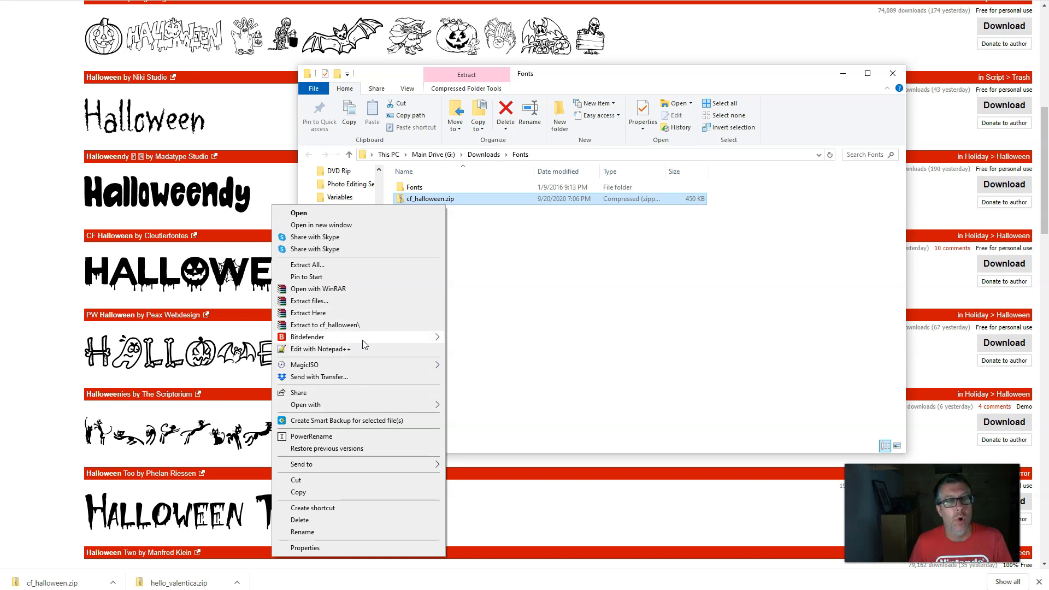
pyautogui.click(579, 323)
pyautogui.doubleClick(451, 201)
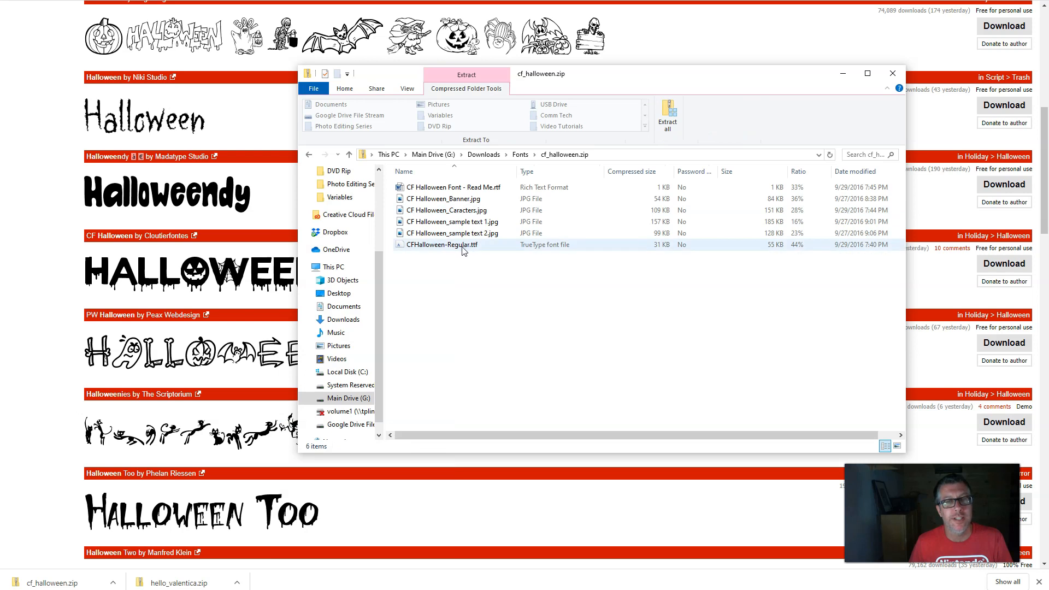
pyautogui.click(521, 154)
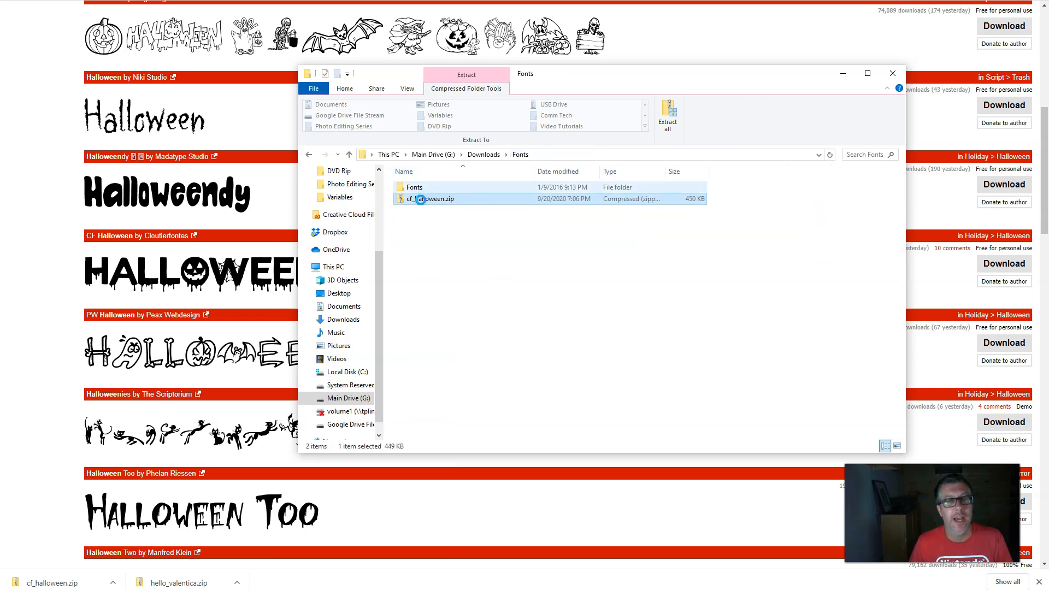
# Extract all files of cf_halloween.zip to G:\Downloads\Fonts\cf_halloween.
pyautogui.rightClick(420, 199)
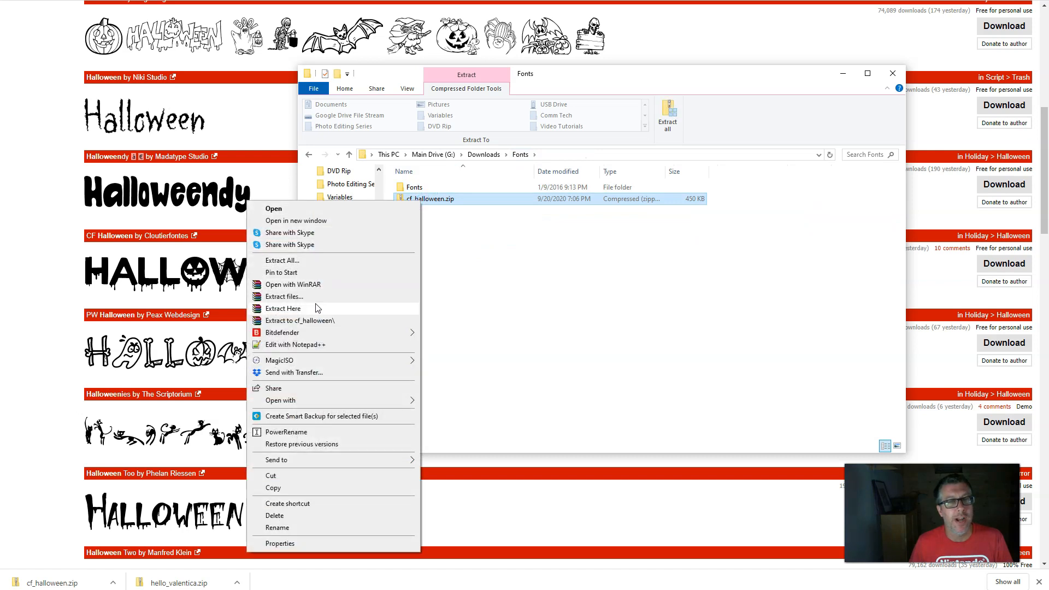
pyautogui.click(304, 262)
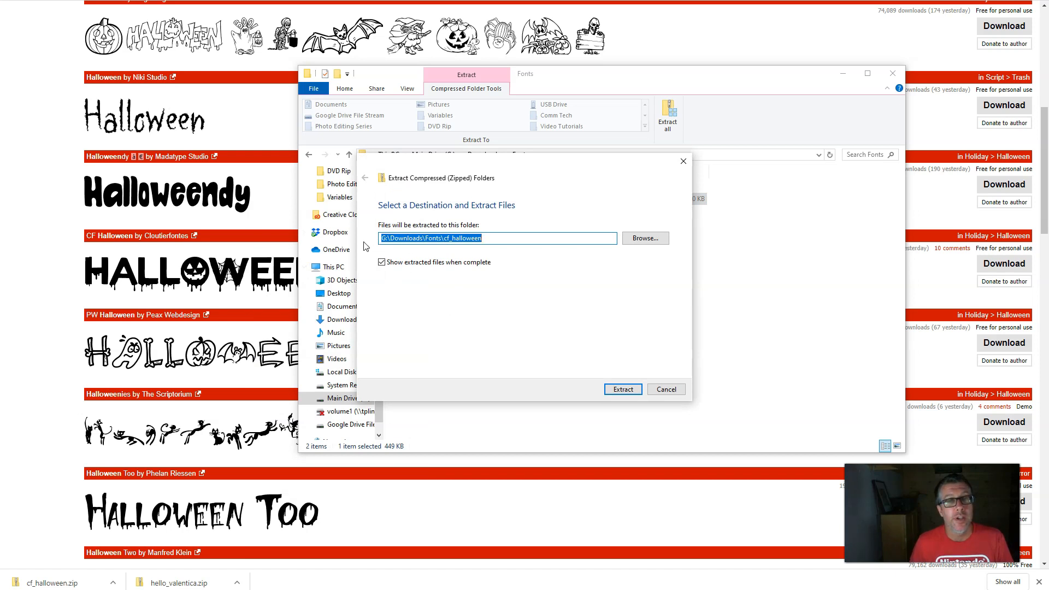
pyautogui.click(608, 389)
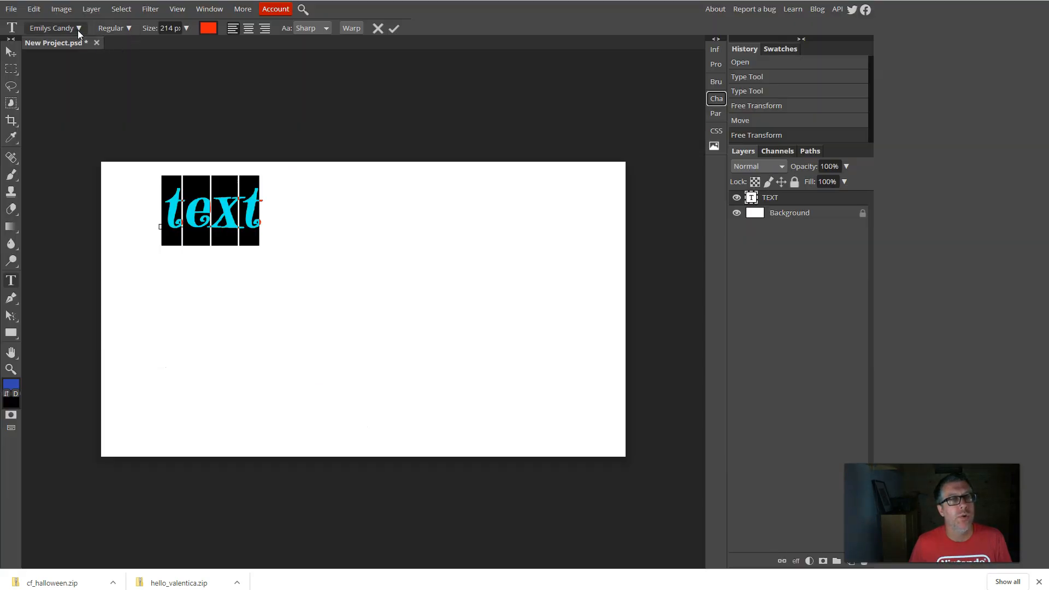
# Switch back to Photopea, load CFHalloween-Regular.ttf from the cf_halloween folder and keep the font available for future sessions.
pyautogui.click(77, 28)
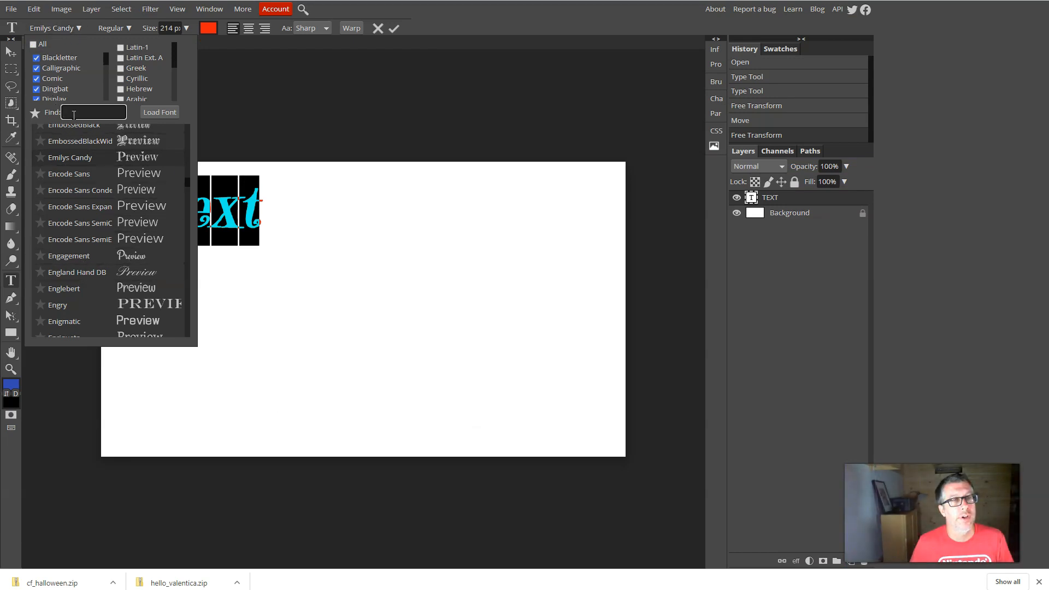
pyautogui.click(165, 114)
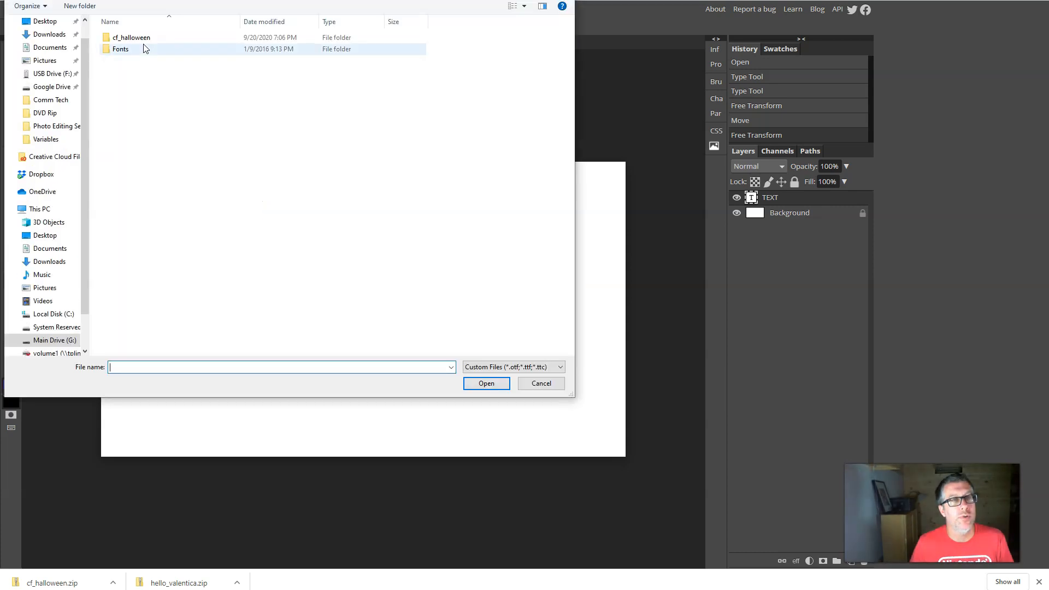
pyautogui.doubleClick(140, 38)
pyautogui.click(134, 58)
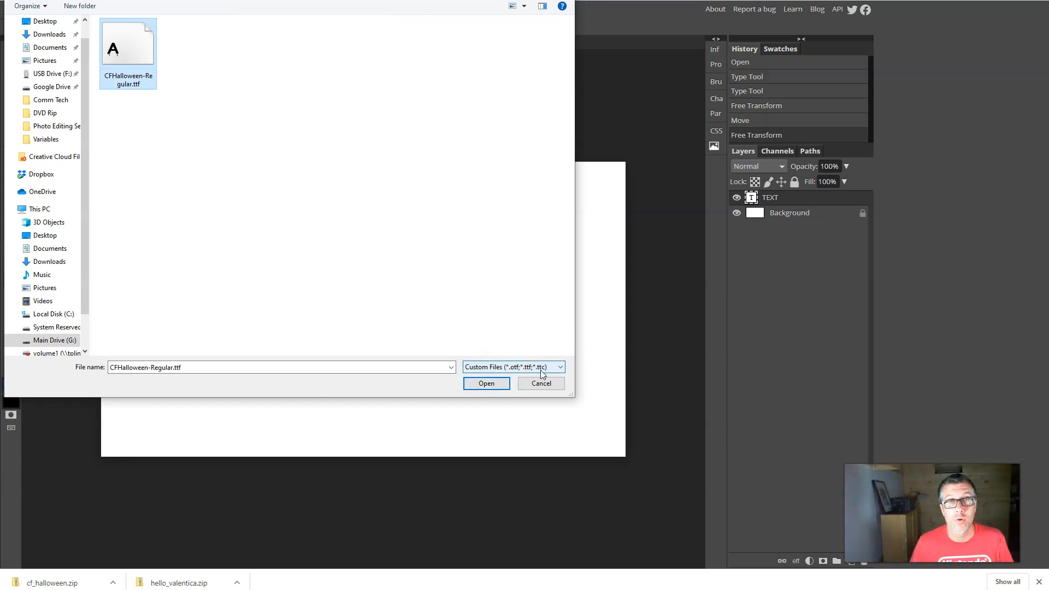
pyautogui.click(484, 383)
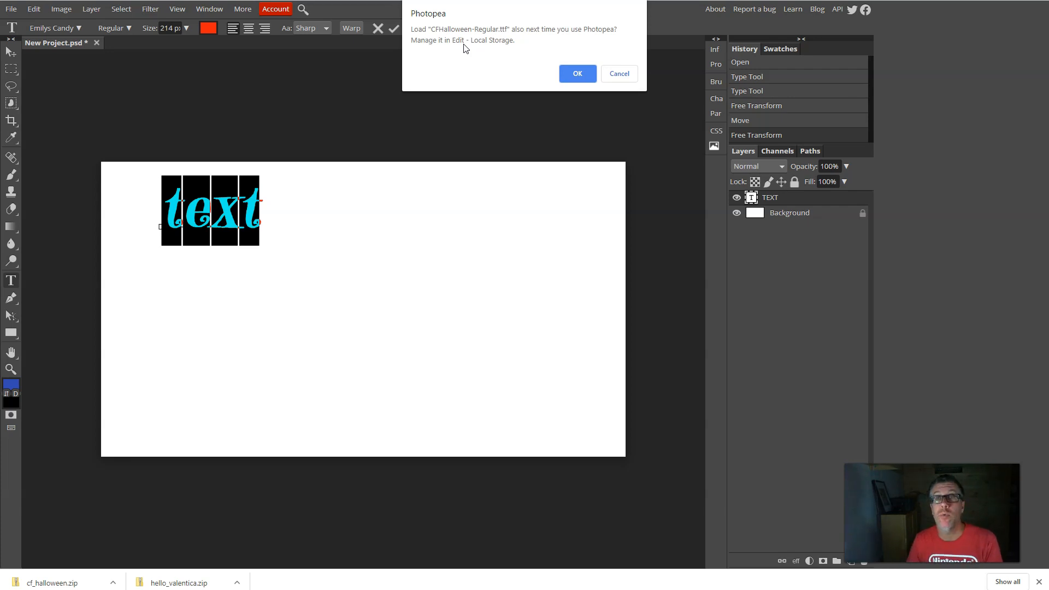
pyautogui.click(571, 74)
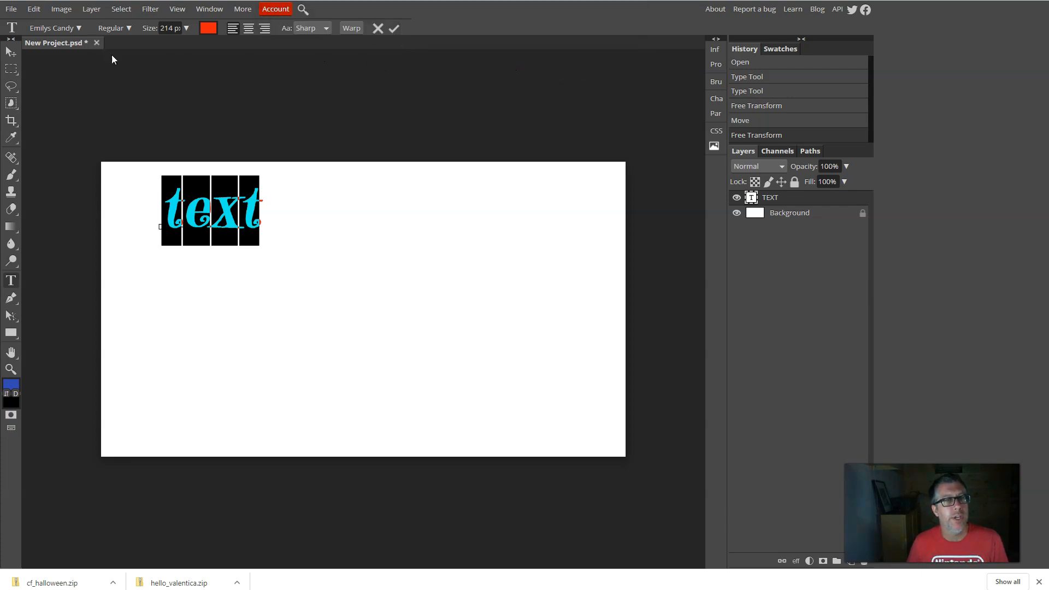
# Search the fonts for "cf", apply CF Halloween to the selected text and finish with the Move tool.
pyautogui.click(80, 28)
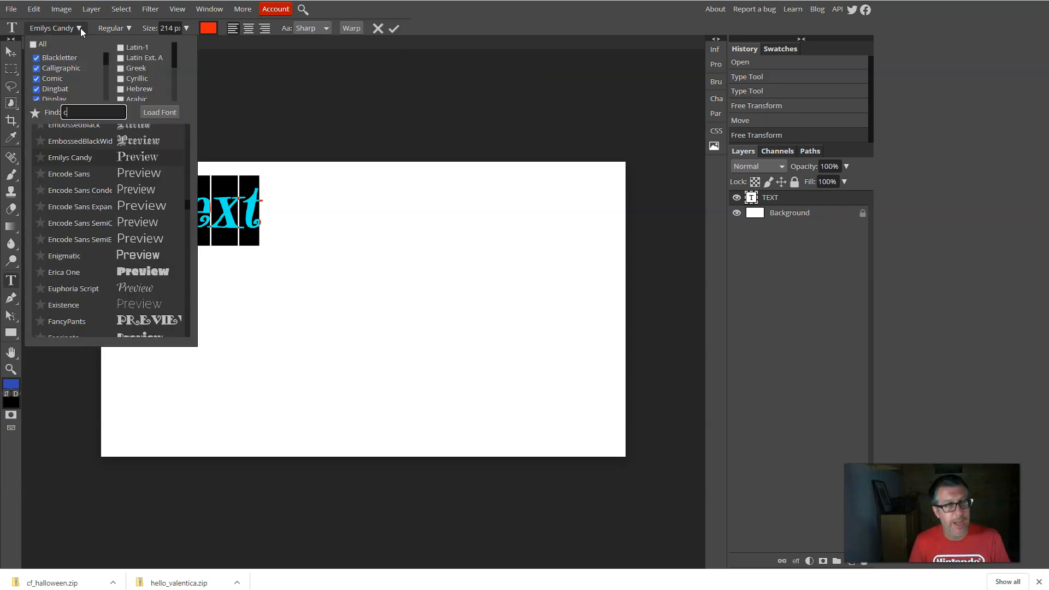
pyautogui.write('cf')
pyautogui.click(78, 149)
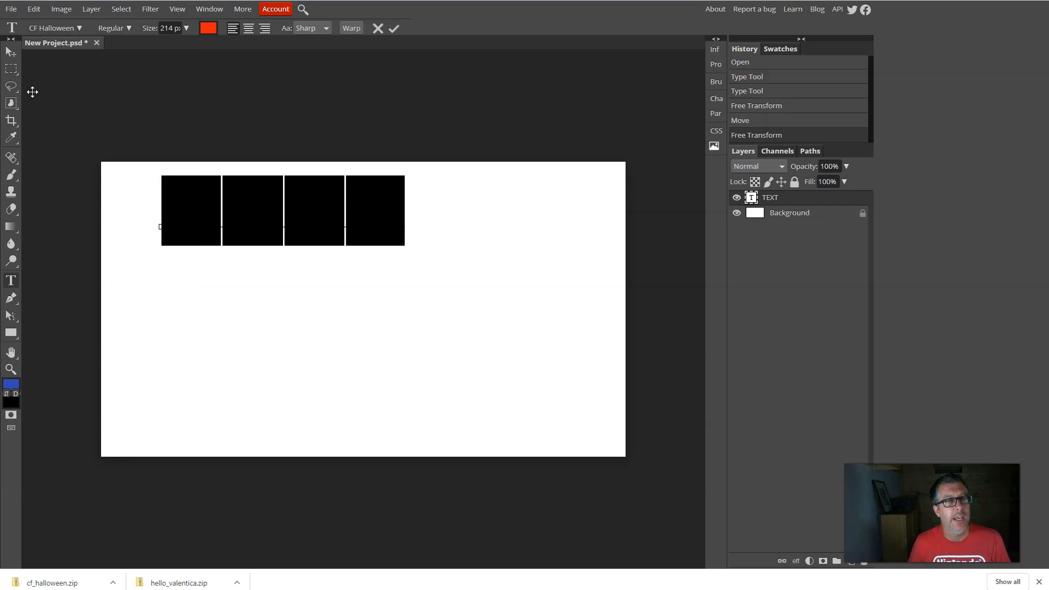
pyautogui.click(10, 53)
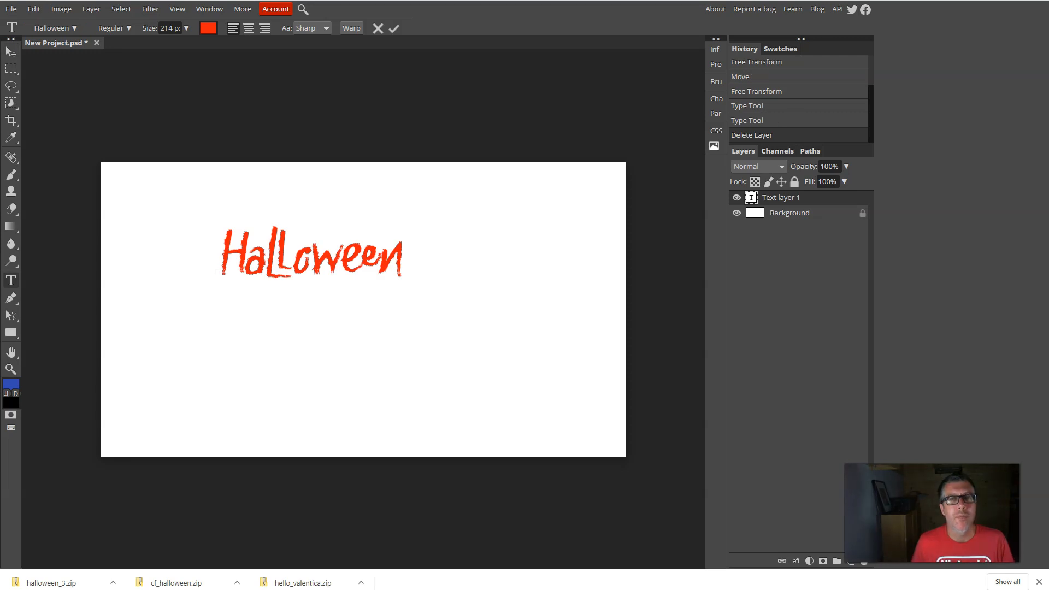
# Commit the "Halloween" text edit on Text layer 1.
pyautogui.hotkey('ctrl', 'Tab')
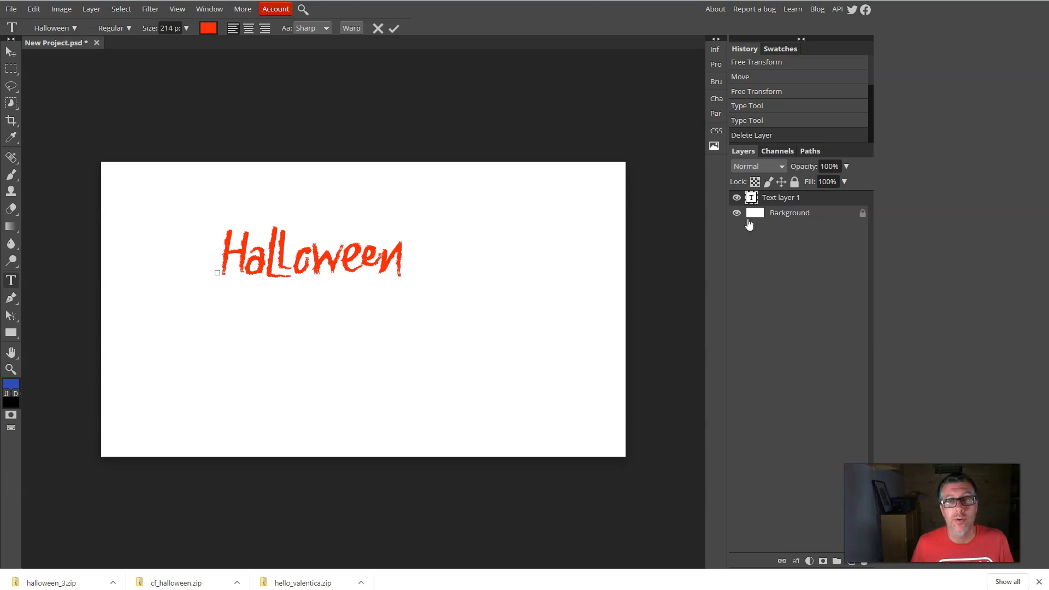
pyautogui.doubleClick(788, 198)
pyautogui.click(803, 243)
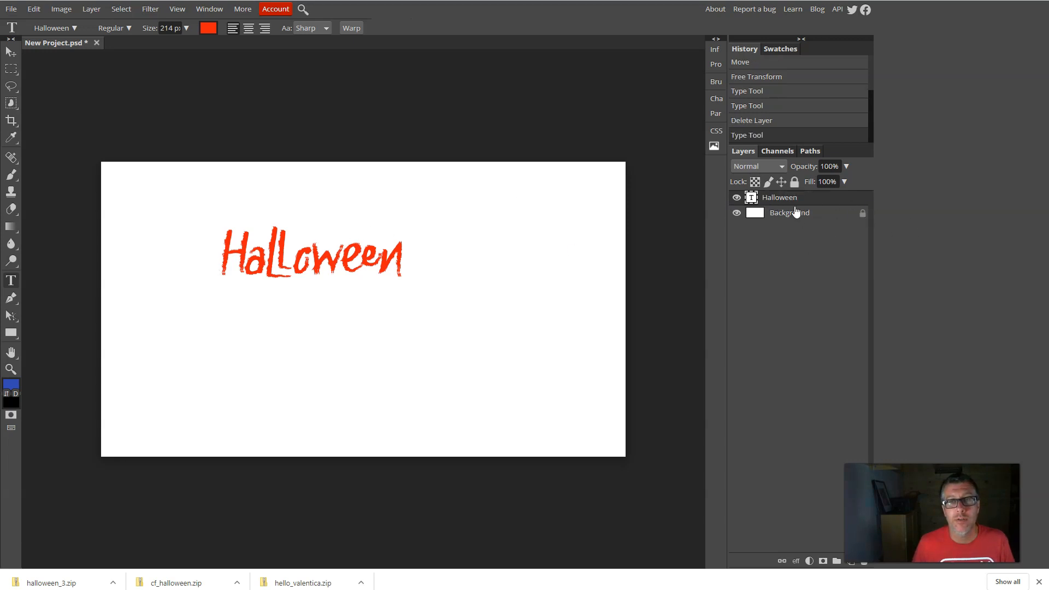